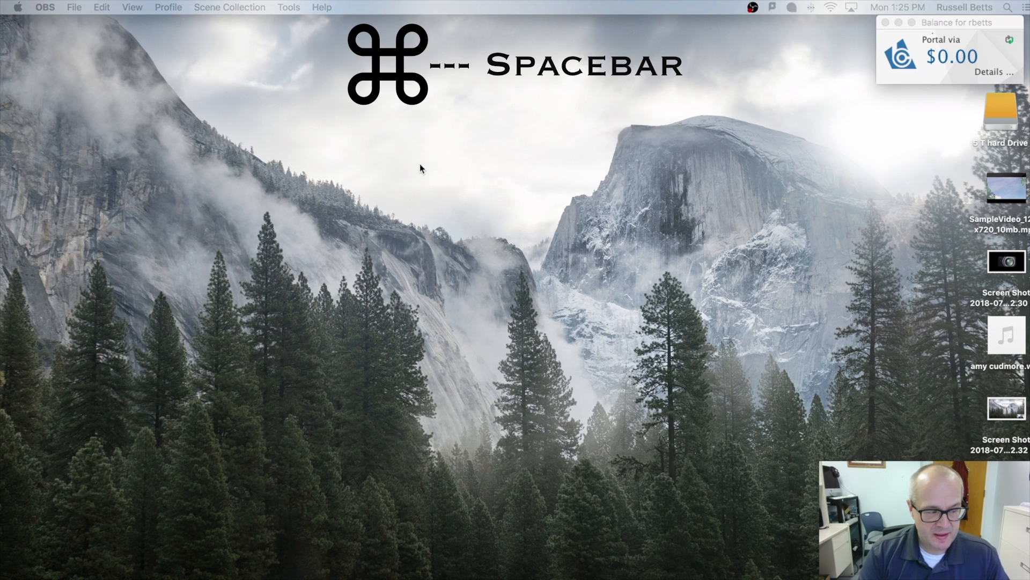
Launch iMovie from a Spotlight search for 'imovie', replacing the old query.
key("super+space")
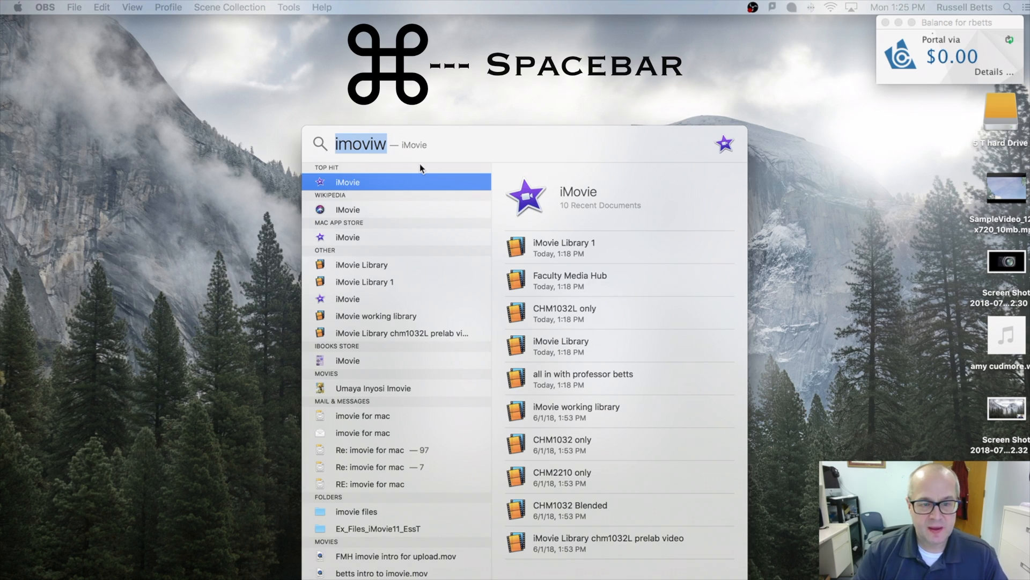
left_click_drag(387, 143, 280, 145)
type("i")
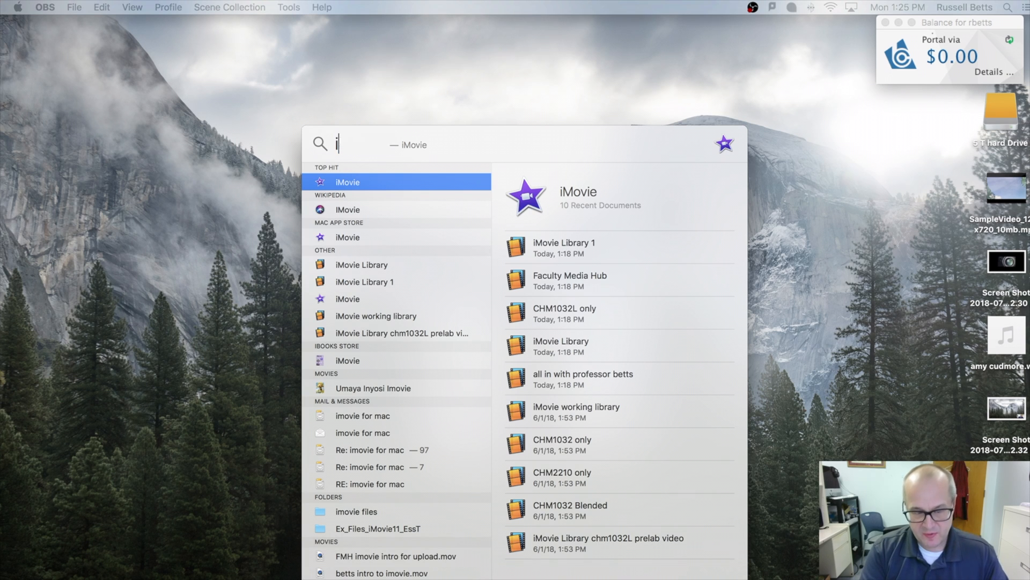
type("movie")
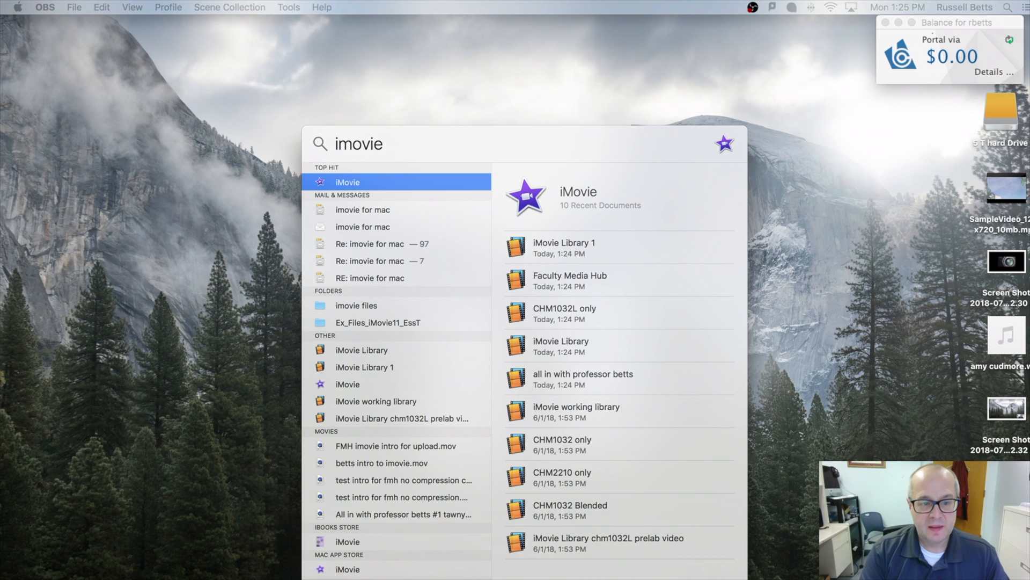
key("Return")
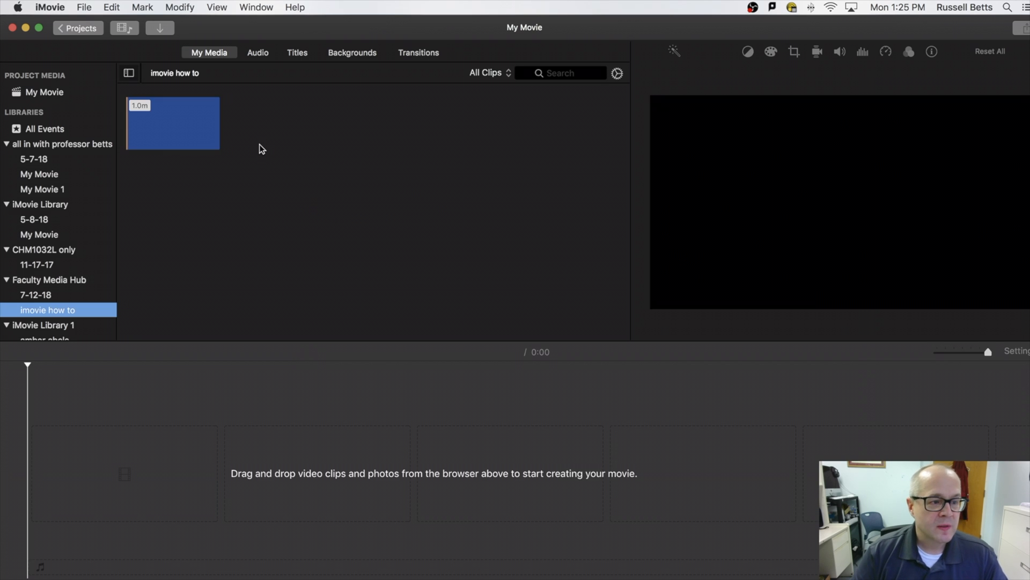
Preview the existing clip in the imovie how to event, then open the Import window.
left_click(183, 138)
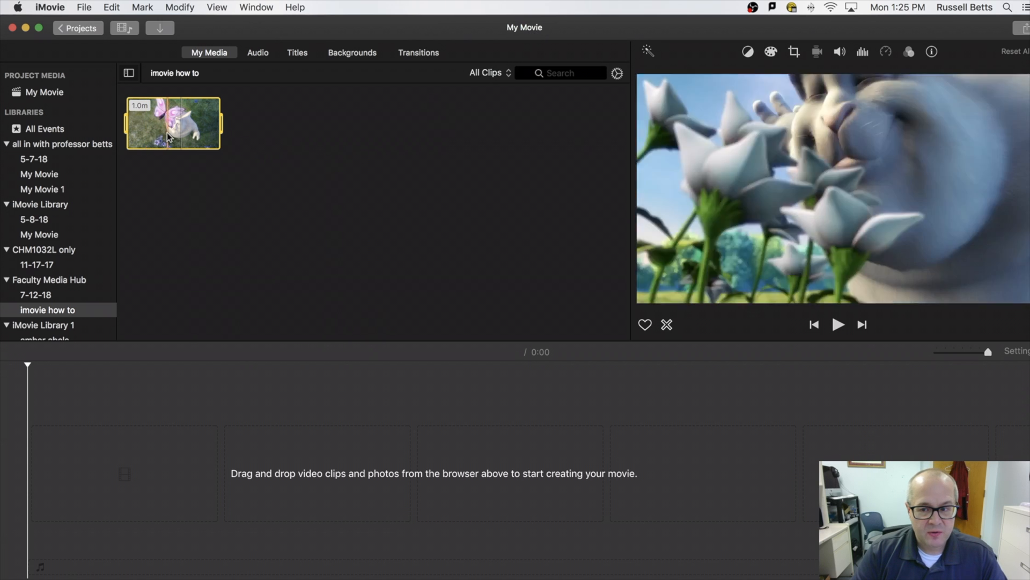
left_click(307, 179)
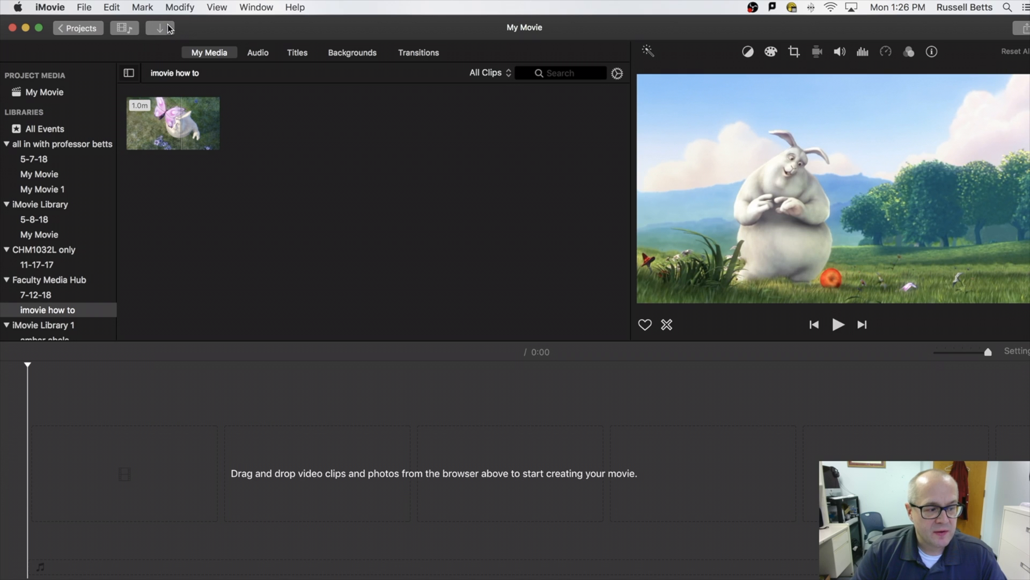
left_click(160, 32)
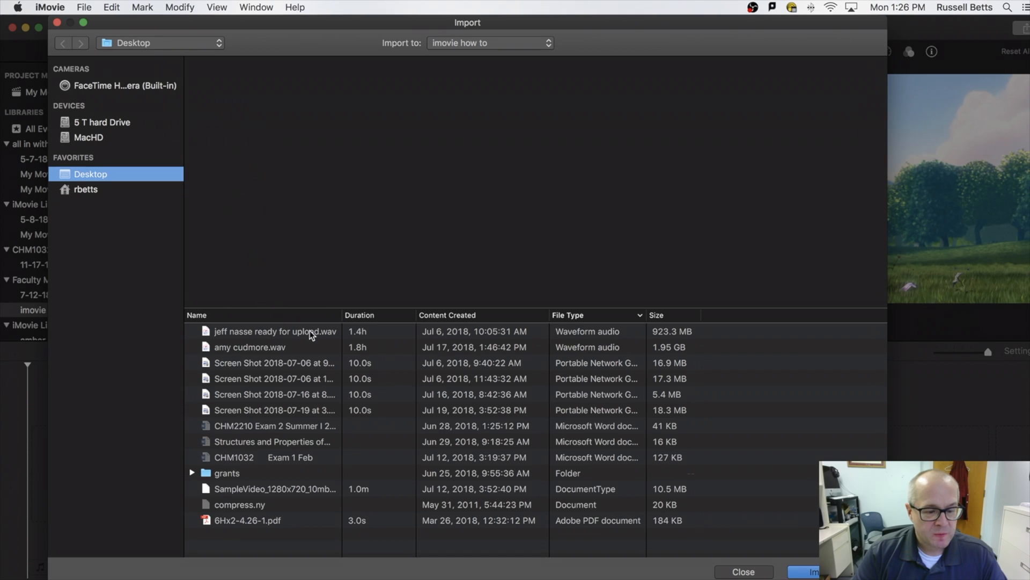
Select SampleVideo_1280x720_10mb.mp4 on the Desktop and import it.
left_click(297, 489)
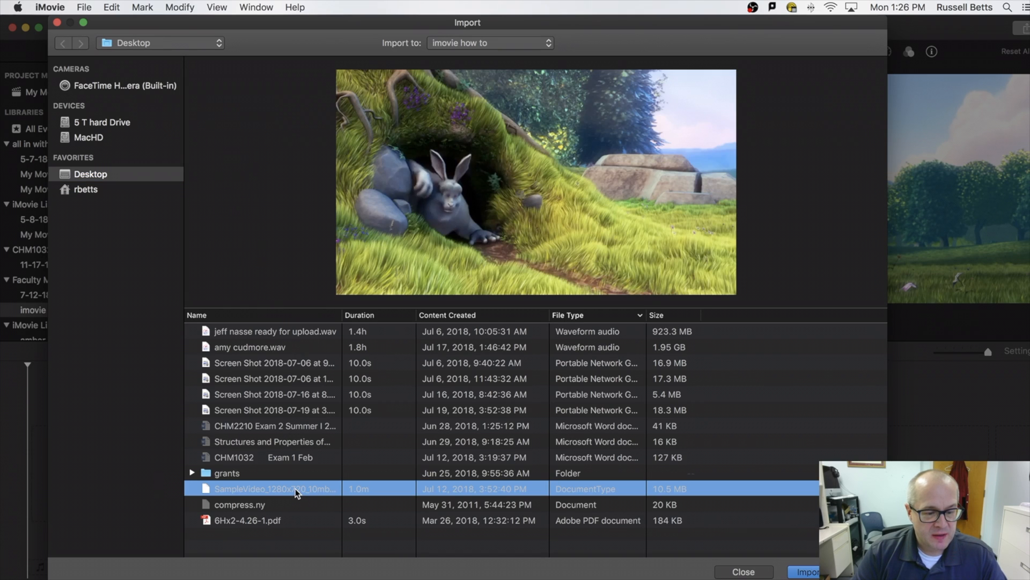
left_click(238, 489)
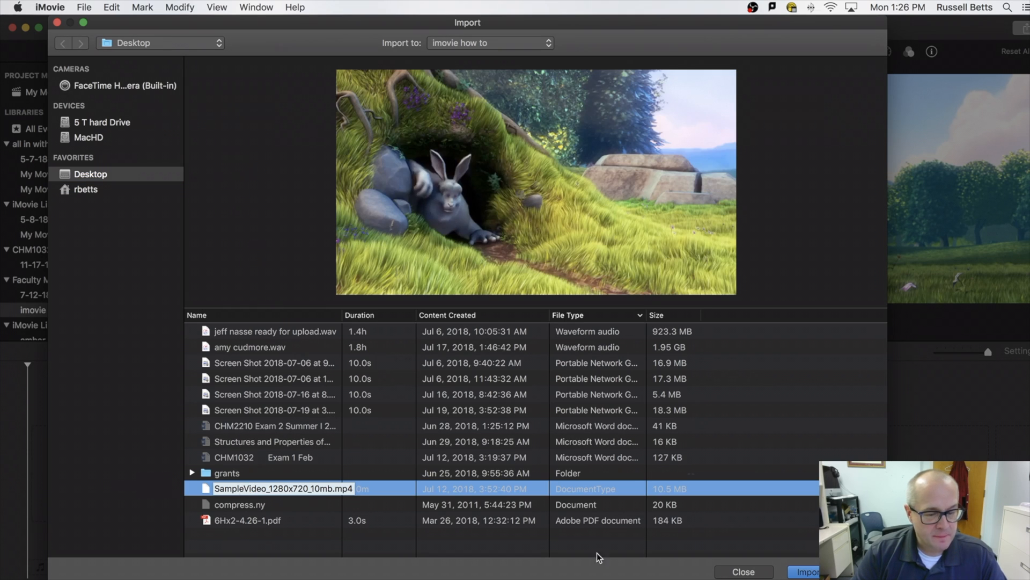
left_click(802, 571)
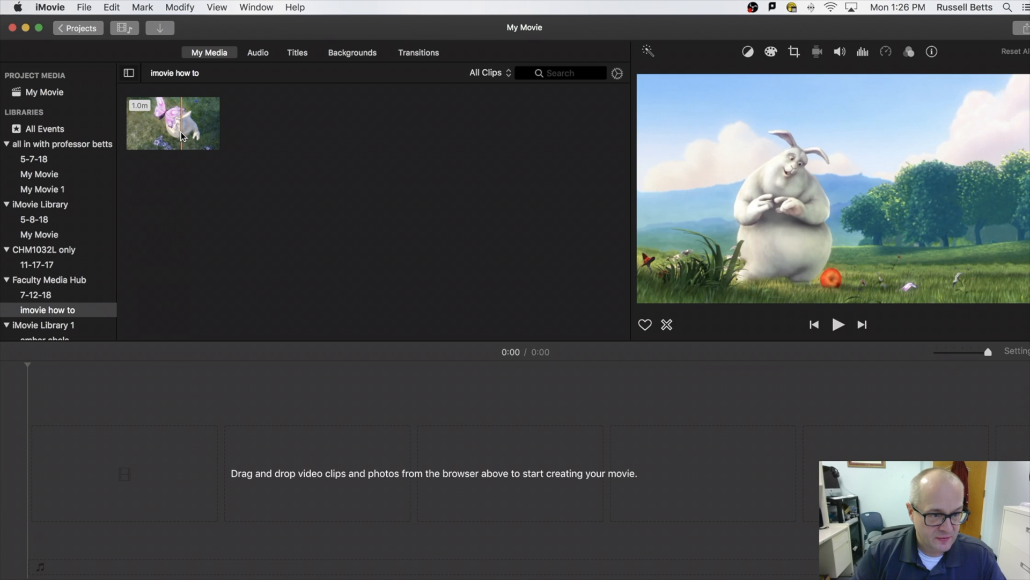
Place the whole 1:02 sample clip on the timeline, deleting the misplaced first copy.
left_click_drag(178, 135, 110, 483)
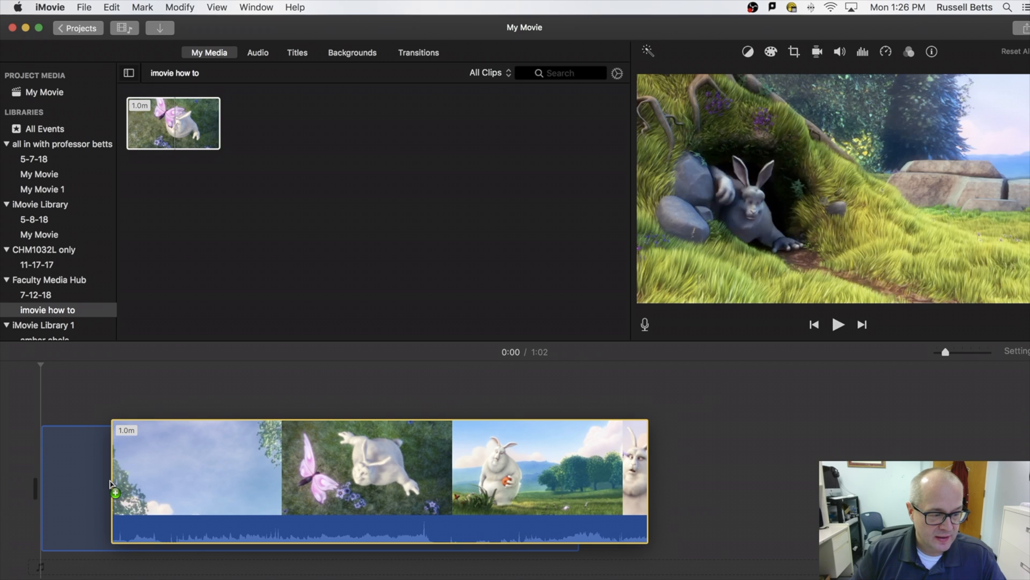
left_click_drag(110, 482, 108, 483)
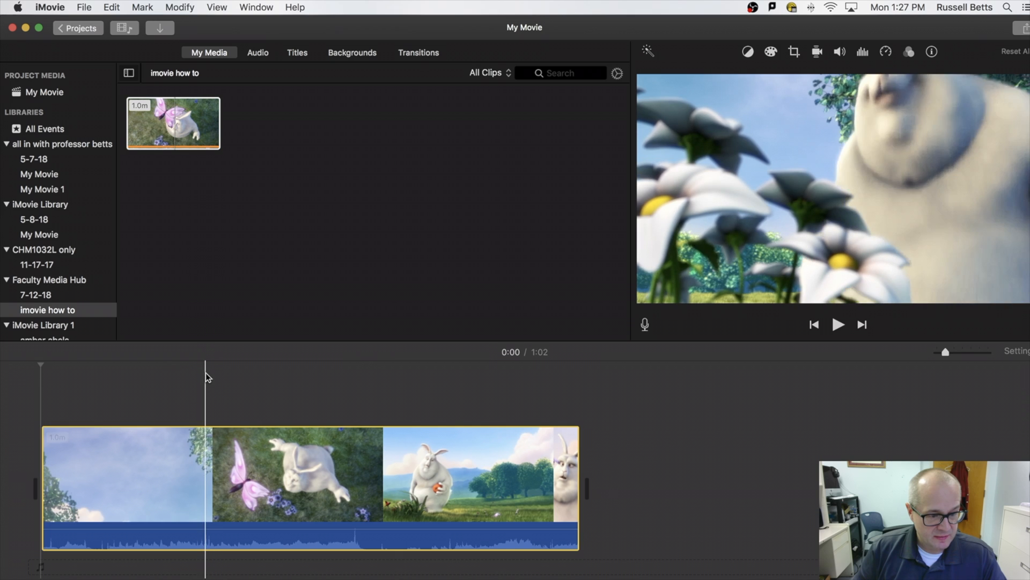
left_click(174, 468)
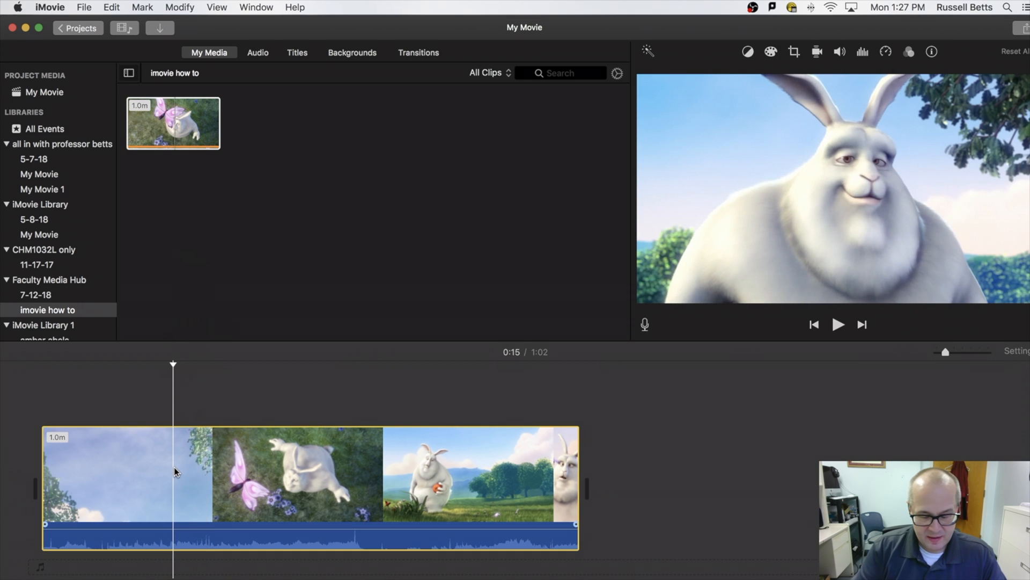
key("Delete")
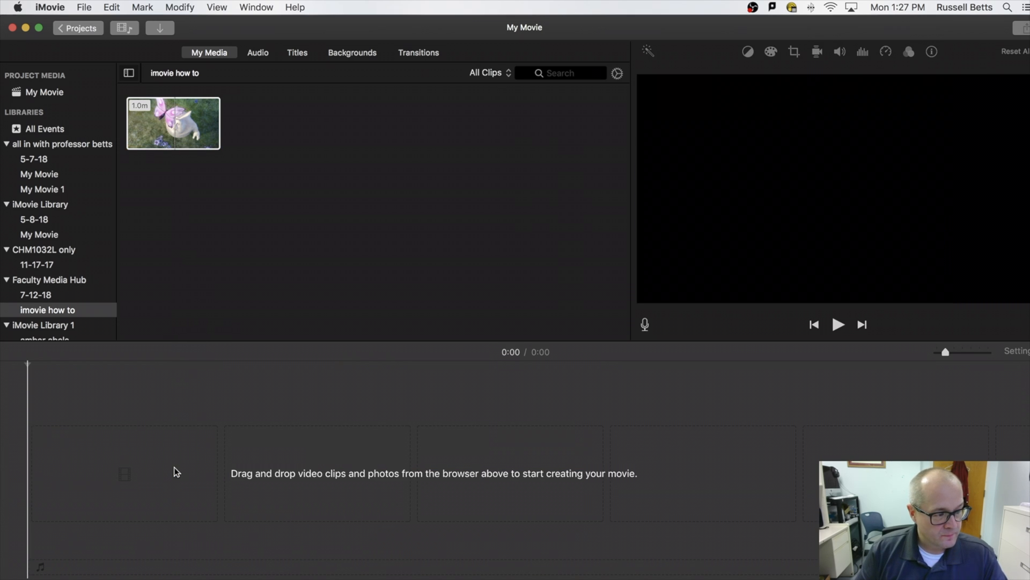
left_click_drag(177, 134, 200, 487)
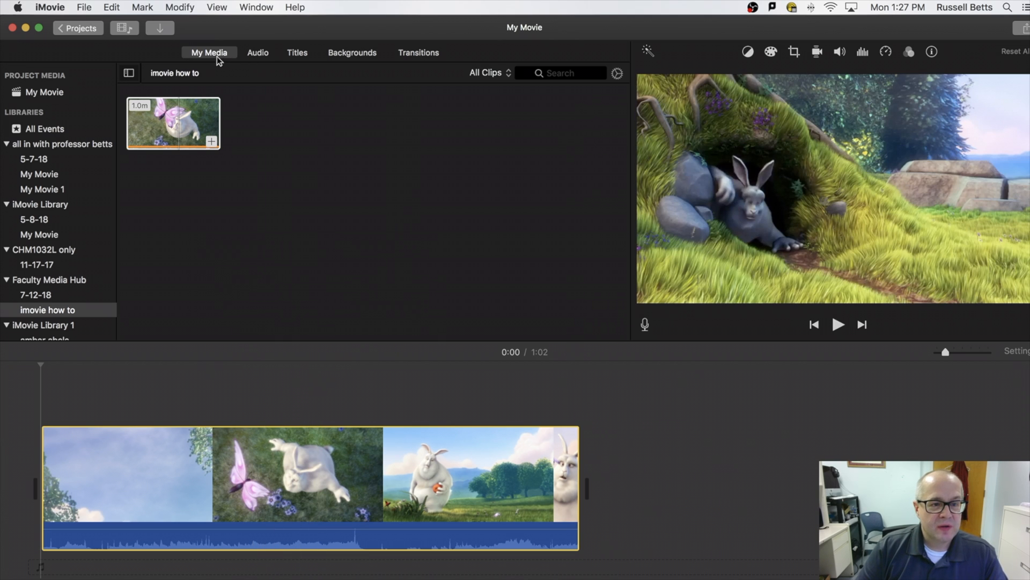
Show the Titles browser and preview the Gravity title style.
left_click(297, 54)
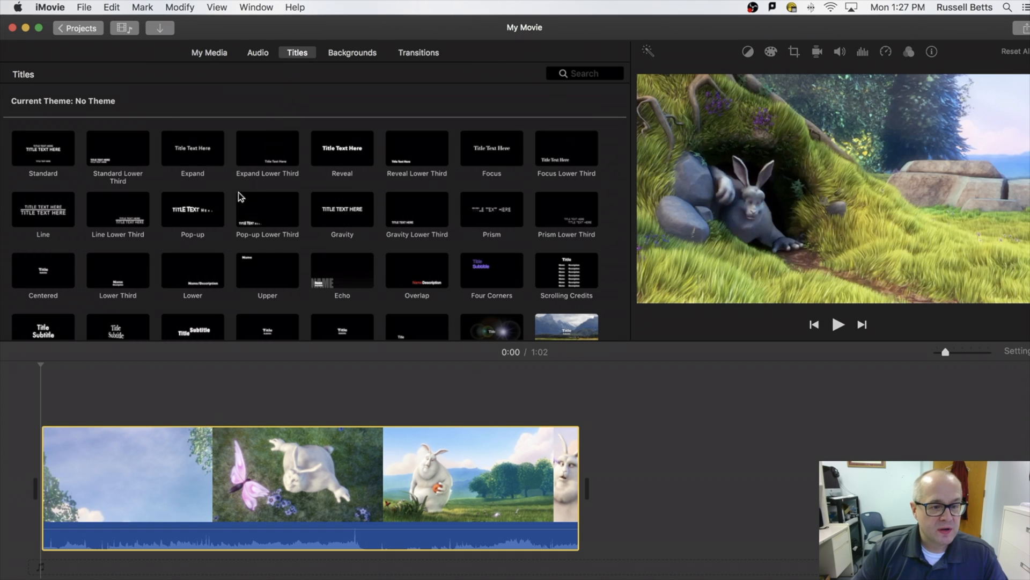
scroll(405, 249, "down", 3)
scroll(402, 251, "down", 3)
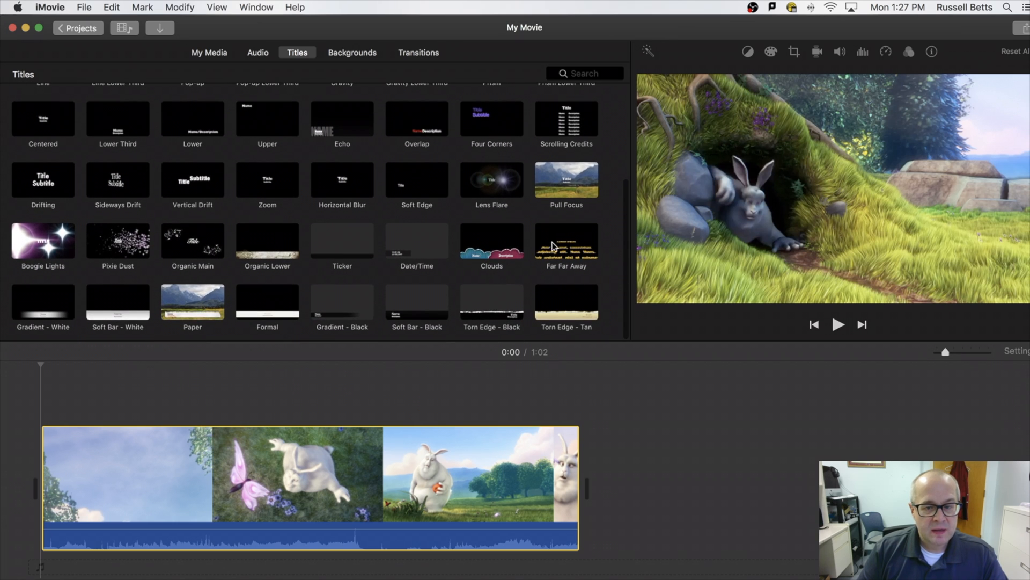
scroll(614, 231, "up", 6)
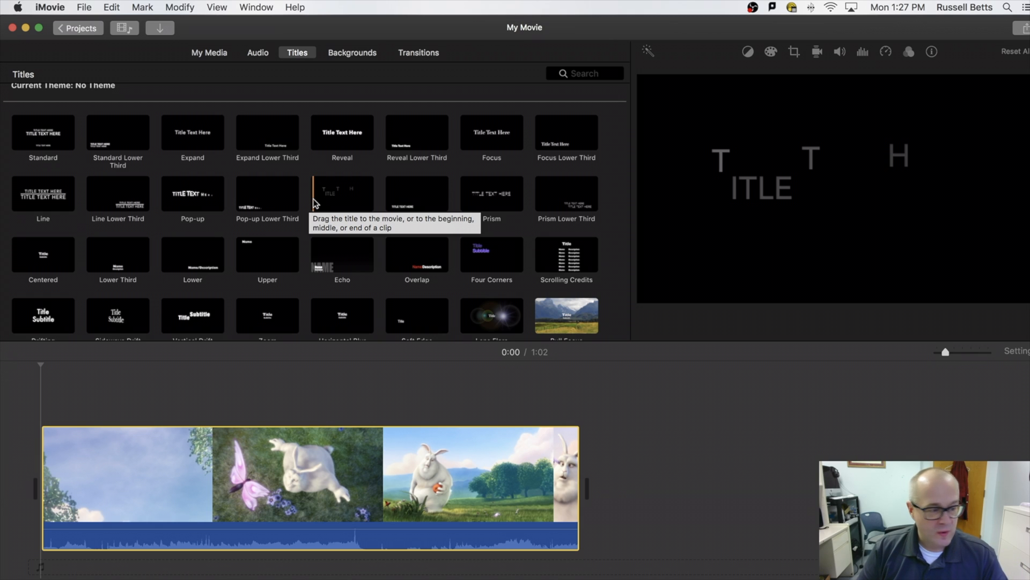
key("space")
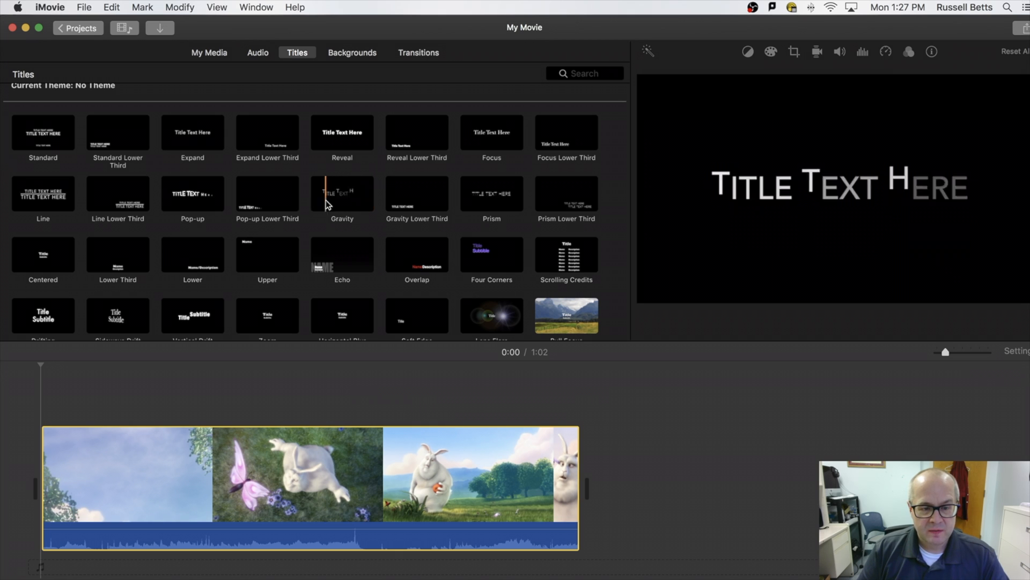
left_click(307, 203)
key("space")
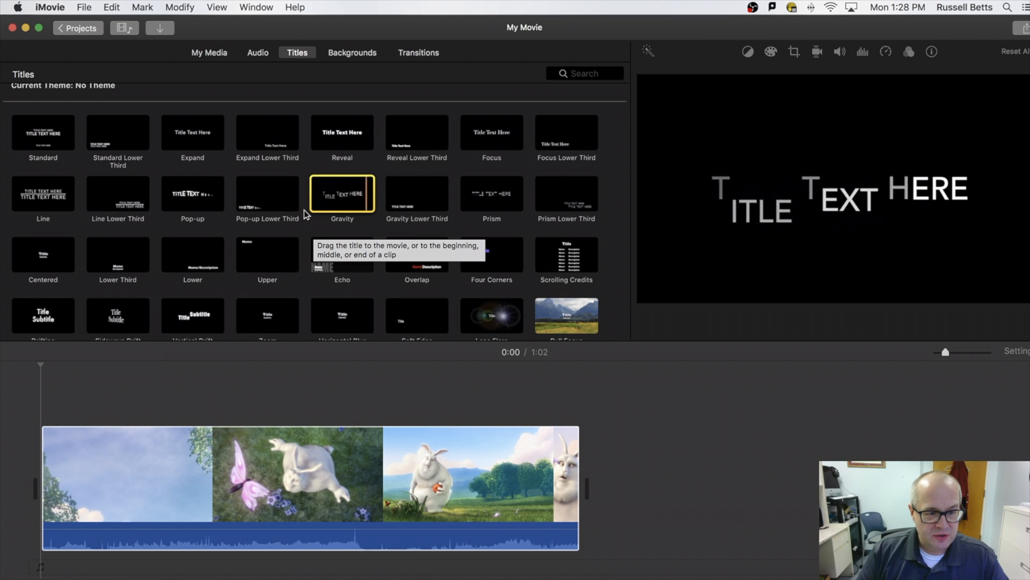
Preview the Pop-up, Pixie Dust and Lens Flare title styles.
left_click(193, 204)
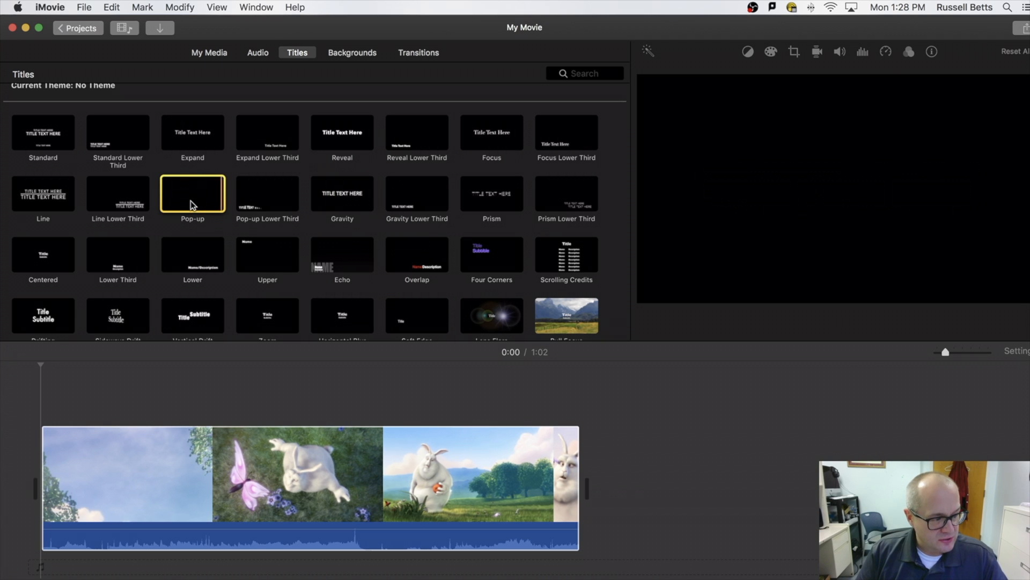
scroll(425, 236, "down", 3)
scroll(418, 241, "down", 3)
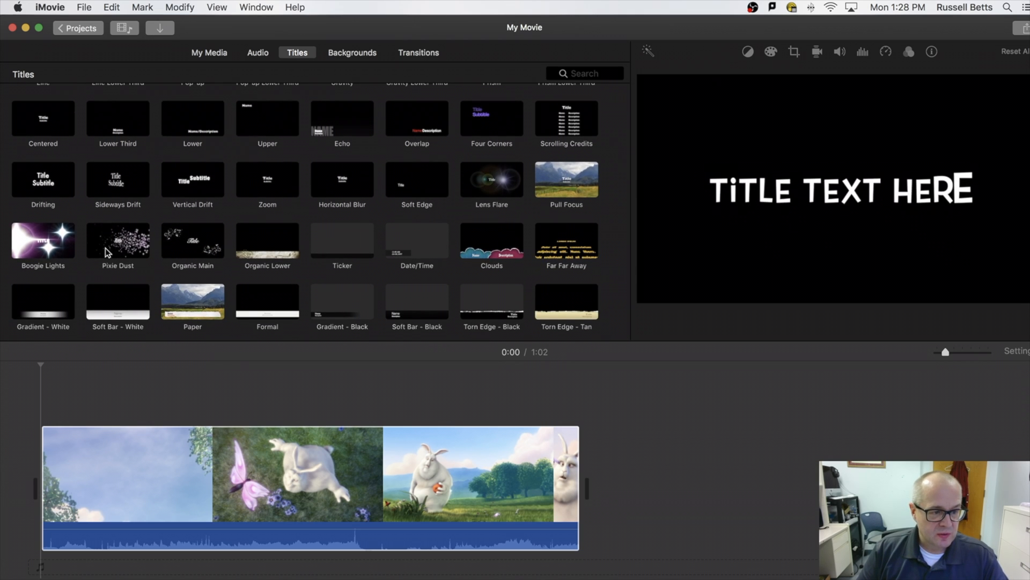
left_click(120, 245)
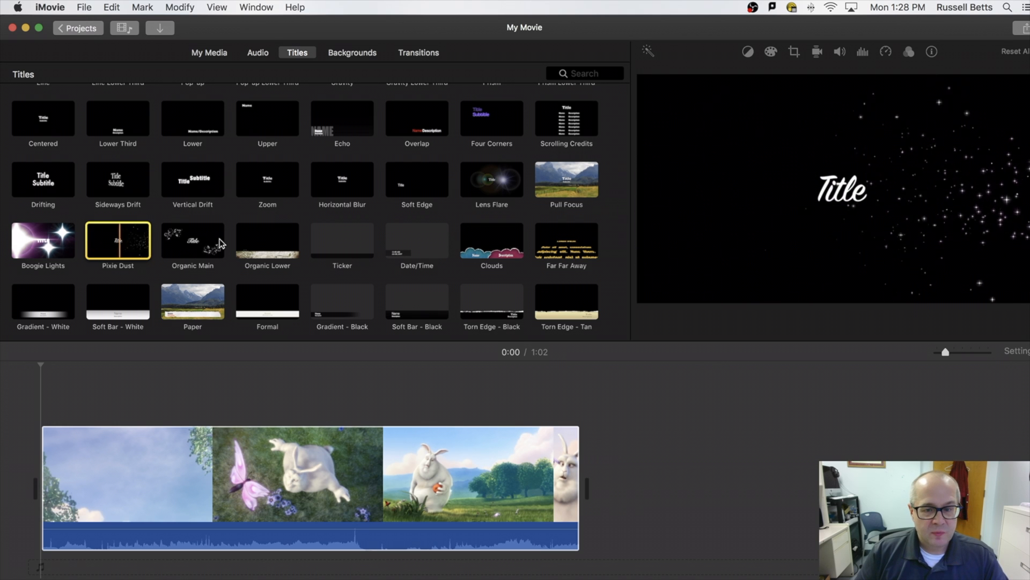
left_click(478, 187)
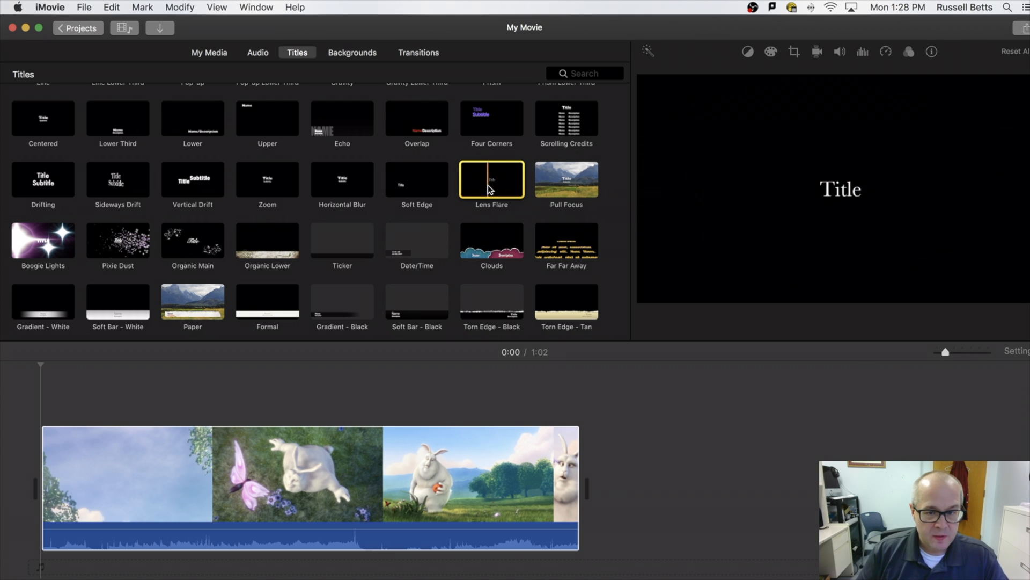
Place a Lens Flare title at the very start of the movie reading 'My First Movie'.
left_click_drag(488, 188, 44, 395)
double_click(56, 415)
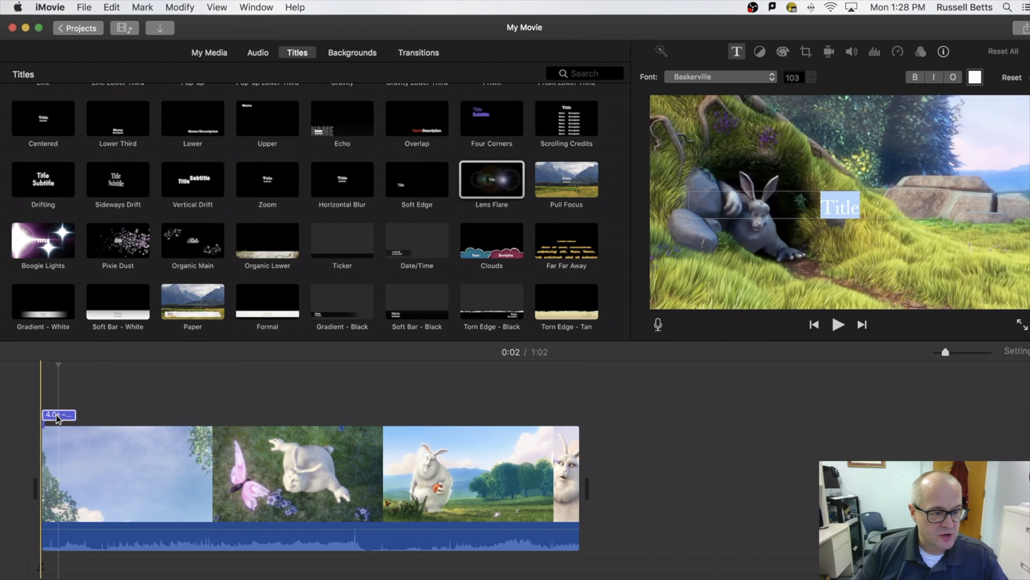
left_click_drag(56, 418, 162, 412)
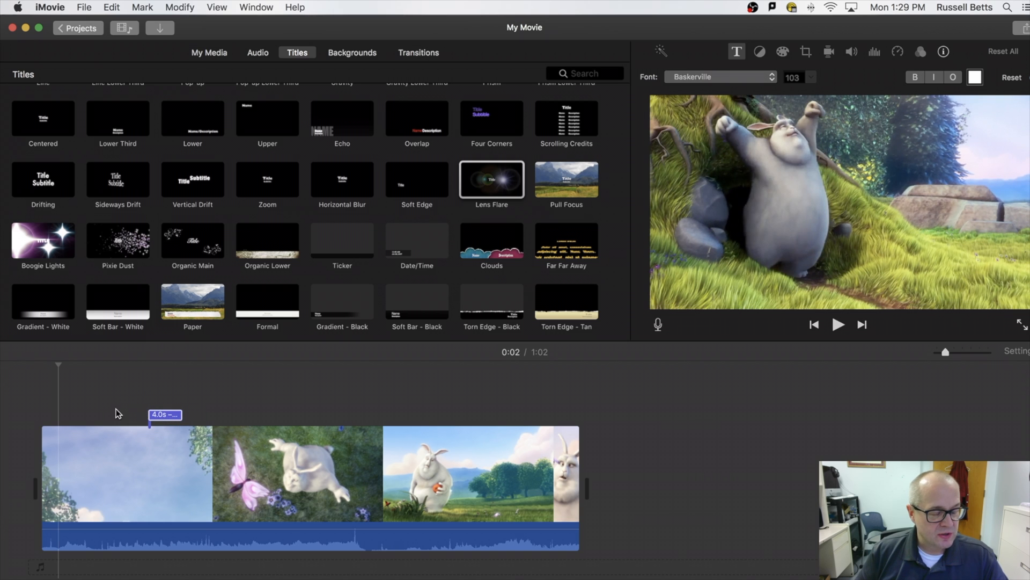
left_click_drag(159, 396, 57, 406)
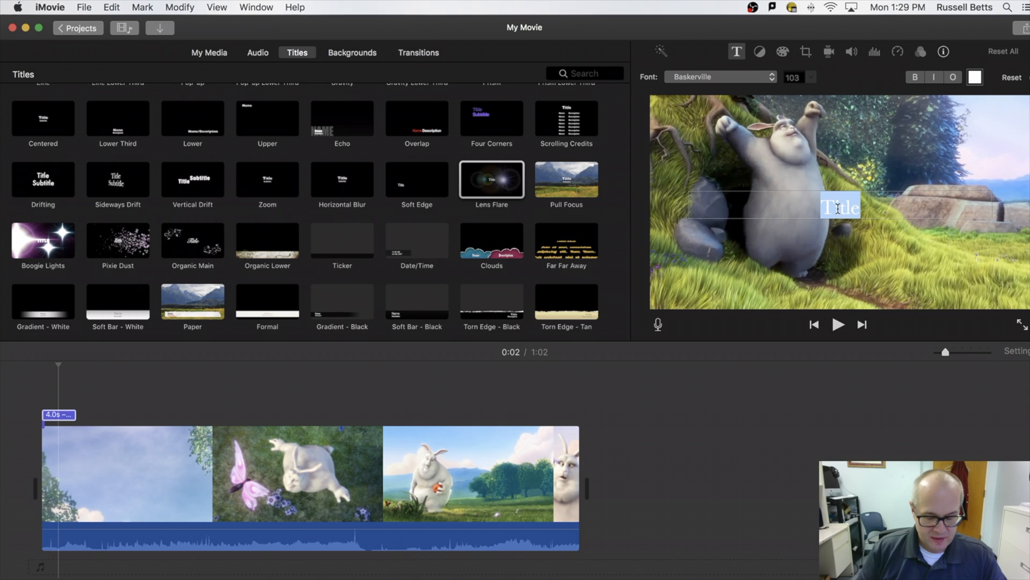
type("My First Movie")
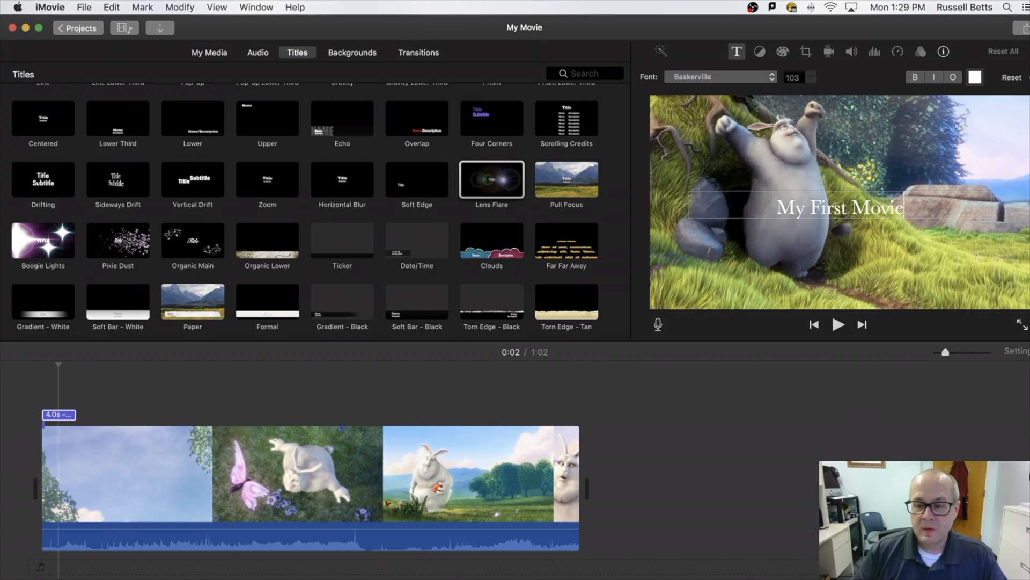
Switch the 'My First Movie' title font from Baskerville to Copperplate and commit the text.
left_click_drag(776, 207, 919, 207)
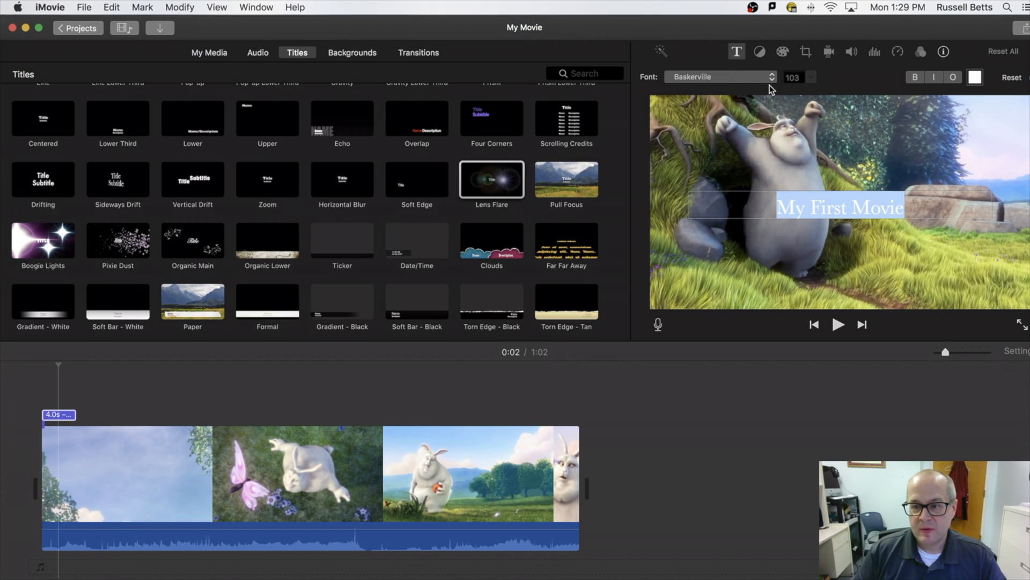
left_click(748, 76)
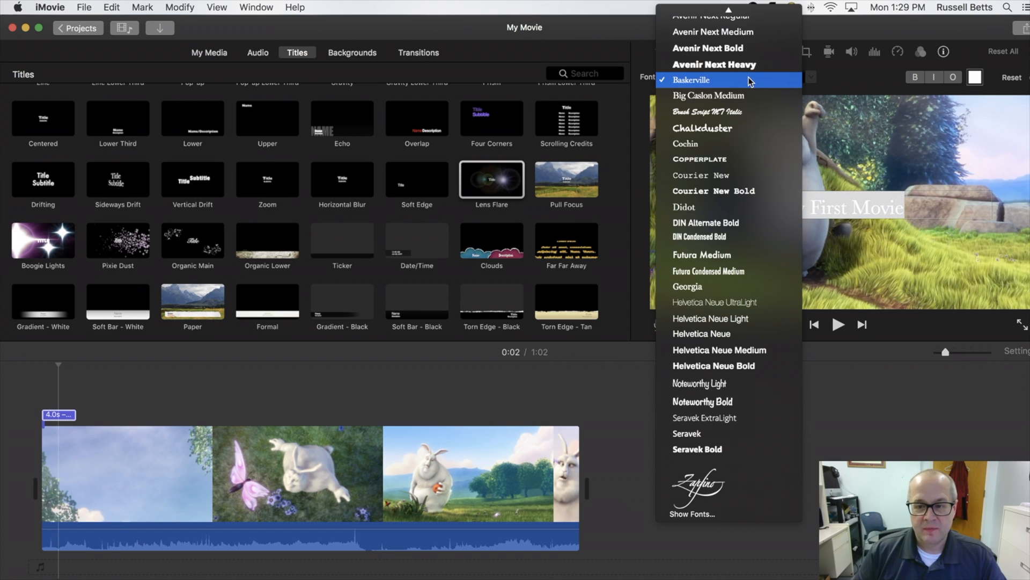
left_click(750, 159)
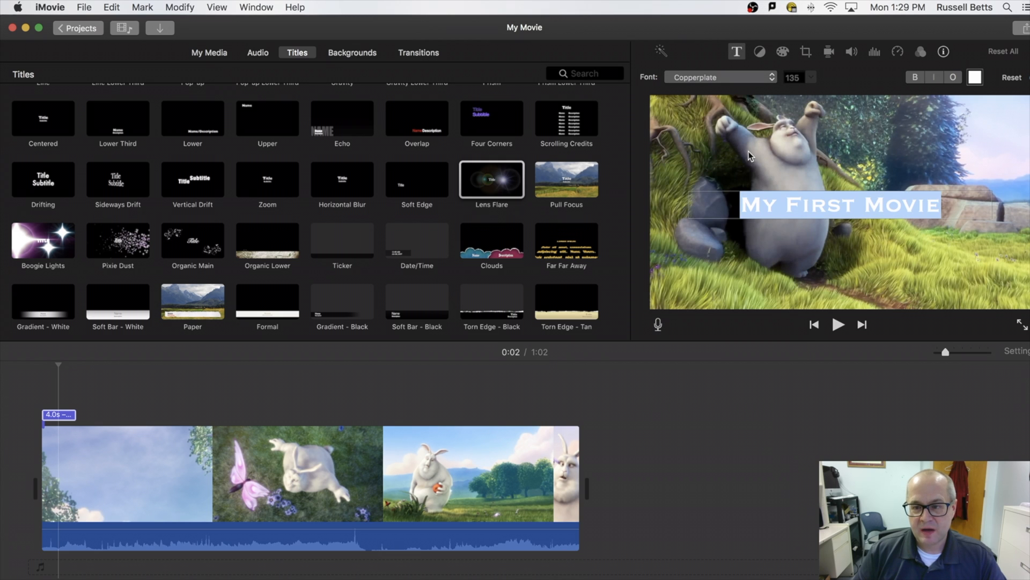
left_click(810, 79)
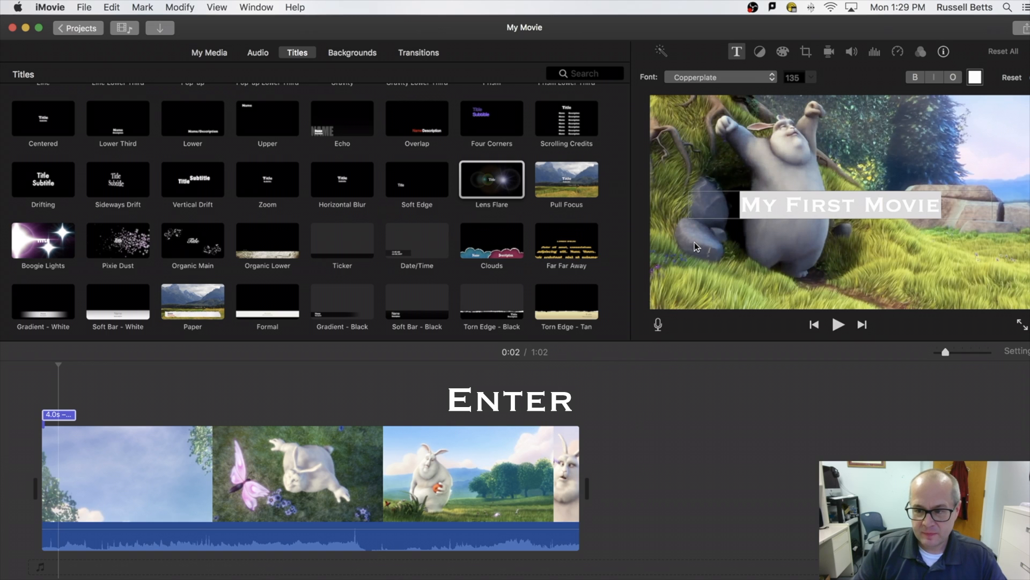
key("Return")
key("Return")
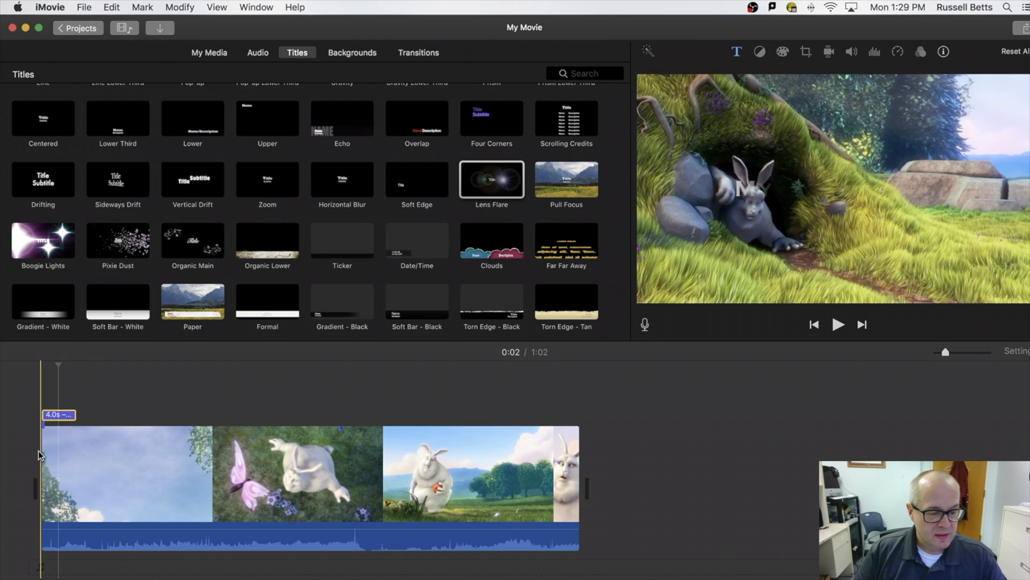
Play the opening of the movie to preview the My First Movie title.
key("space")
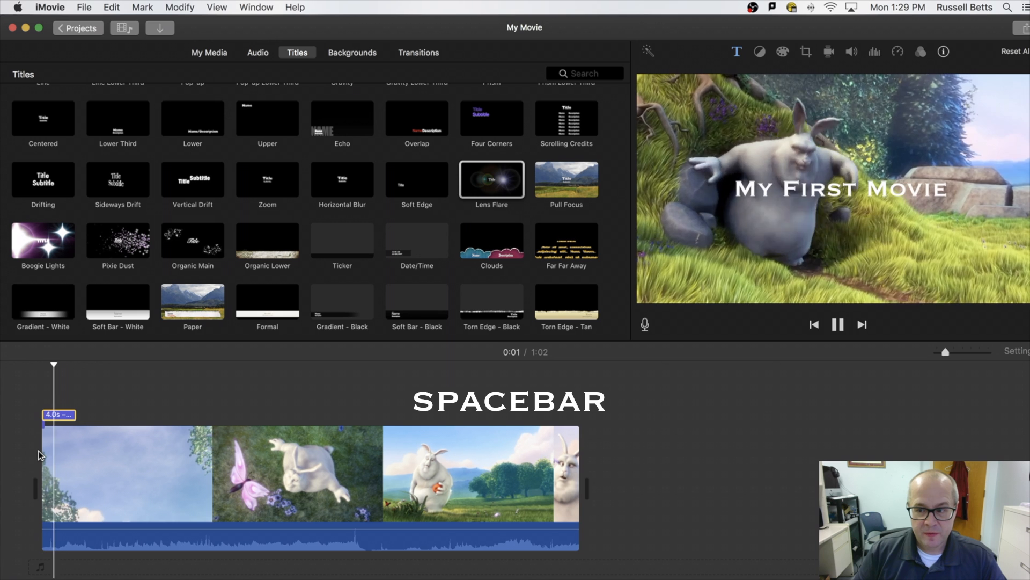
left_click(45, 451)
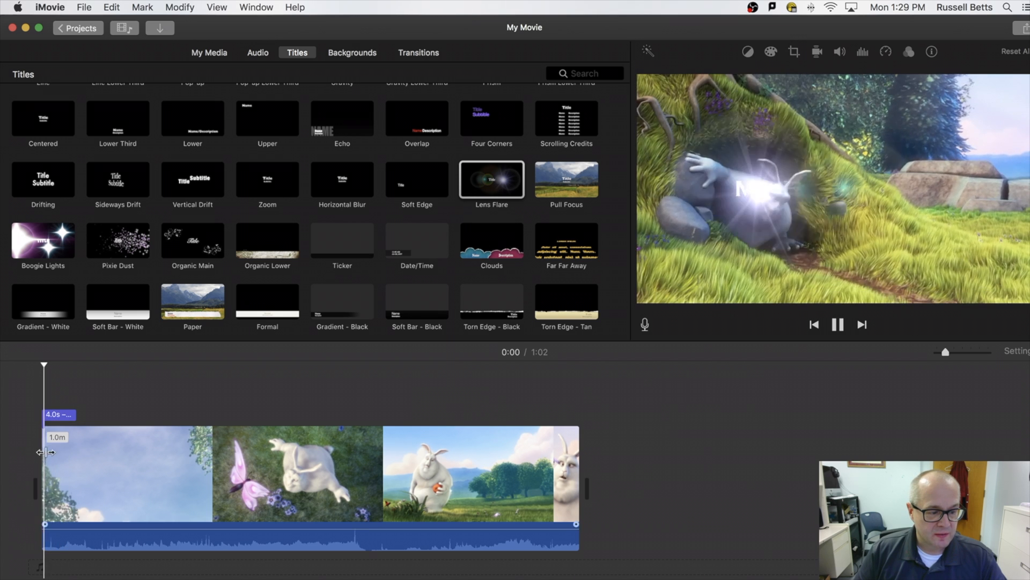
left_click(35, 450)
key("space")
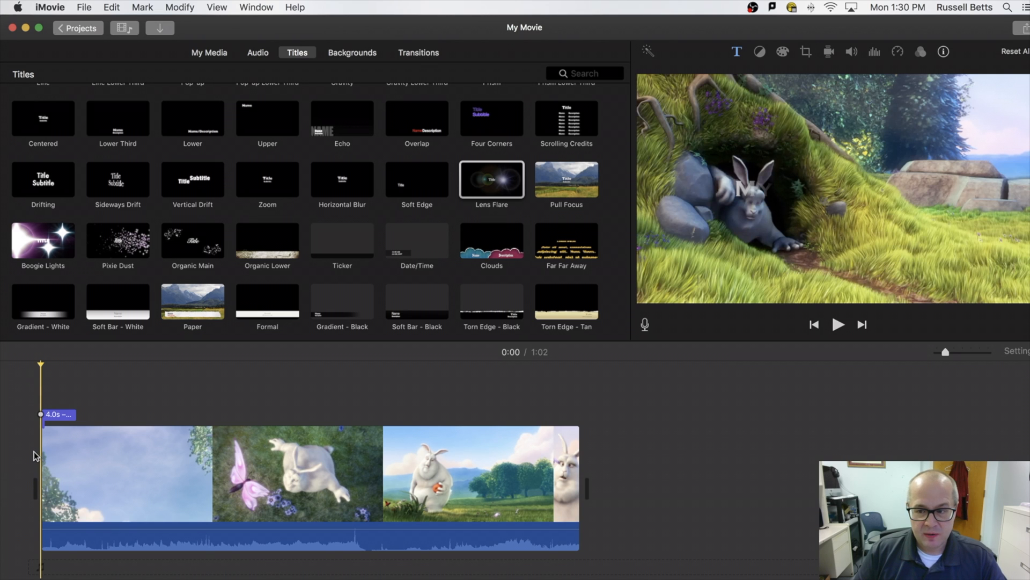
key("space")
key("space")
key("Home")
key("space")
key("space")
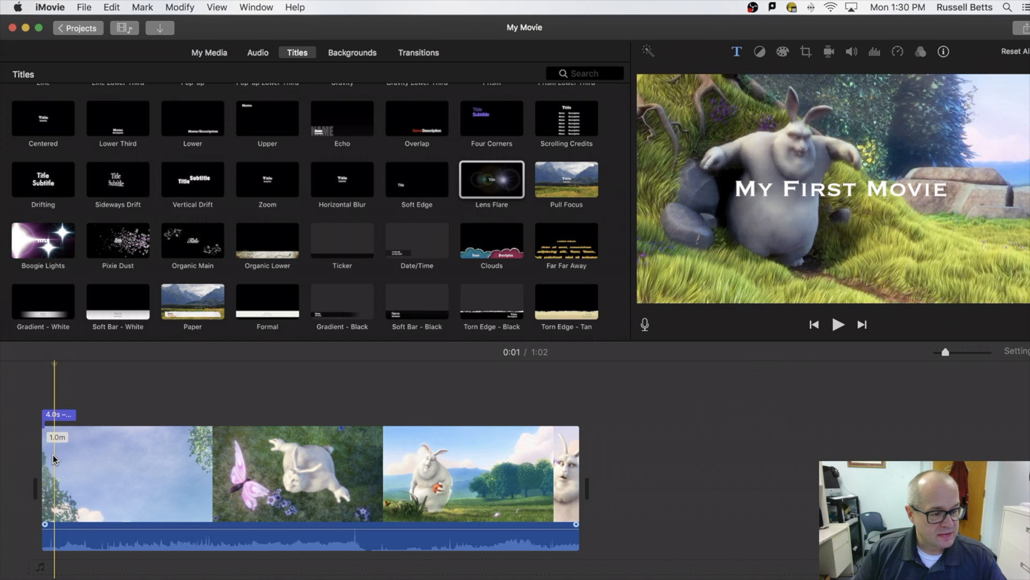
Nudge the title slightly right so it starts just after the first clip begins, then replay.
left_click(53, 455)
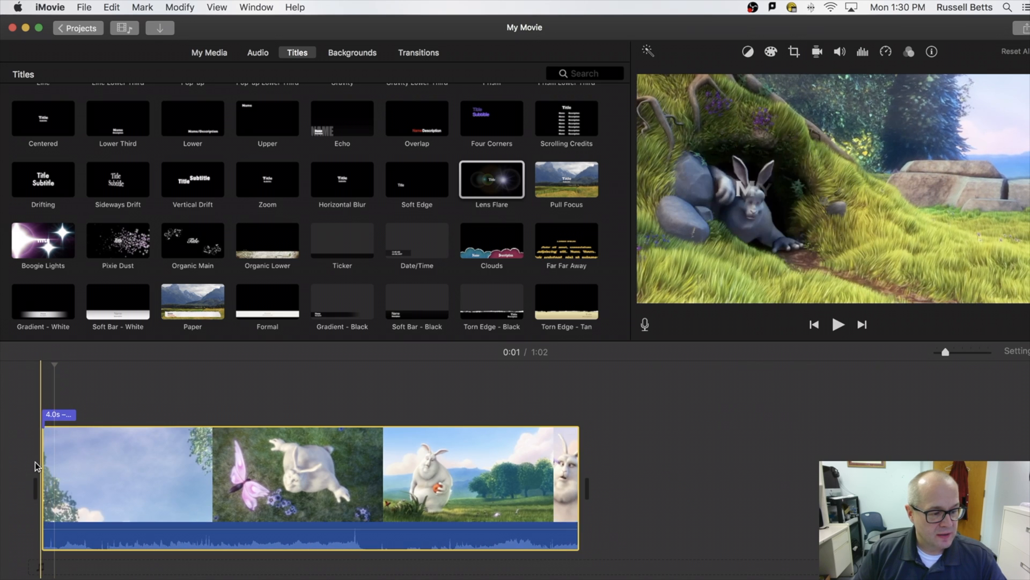
left_click(40, 425)
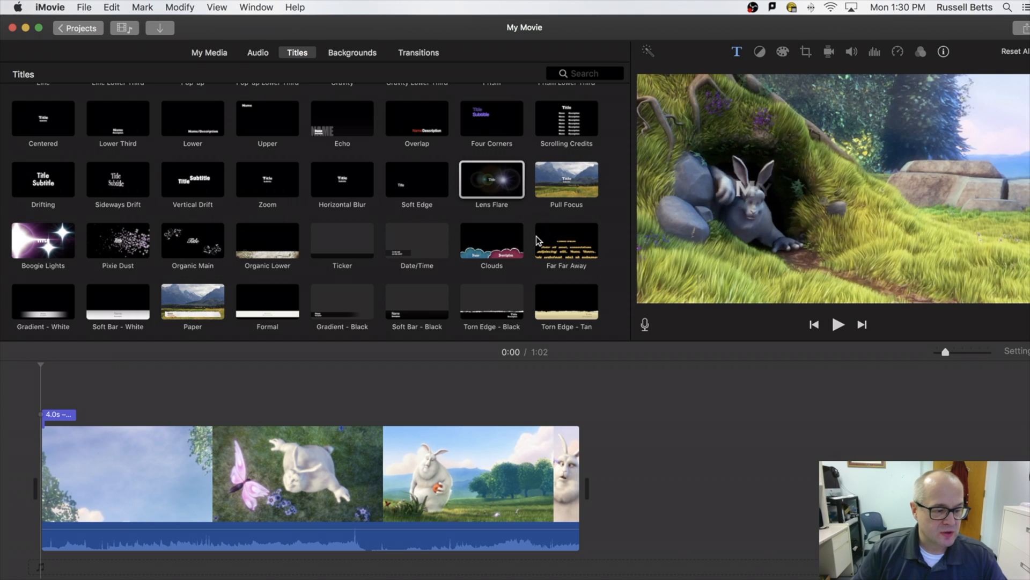
left_click(56, 415)
left_click_drag(57, 420, 64, 419)
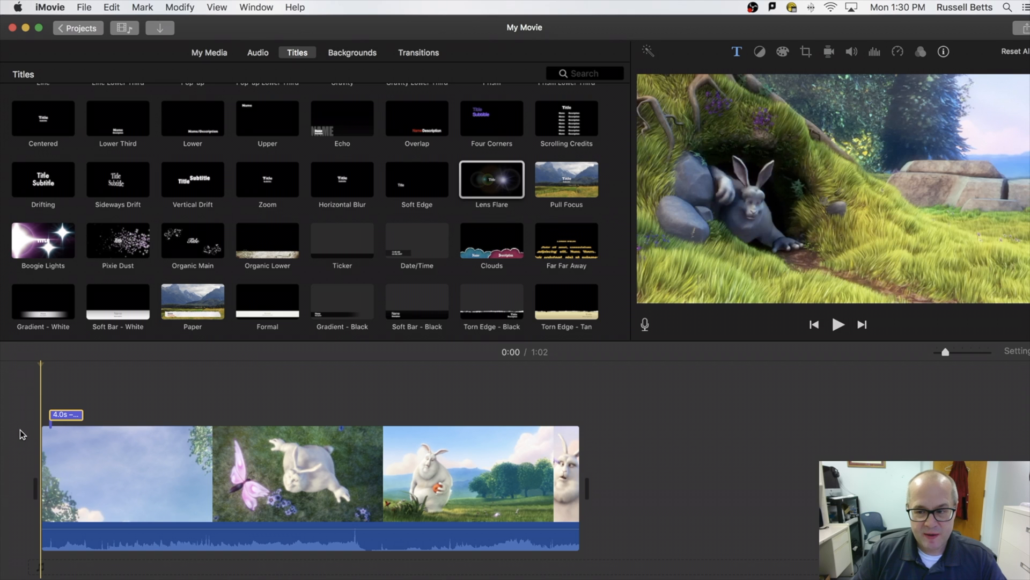
key("space")
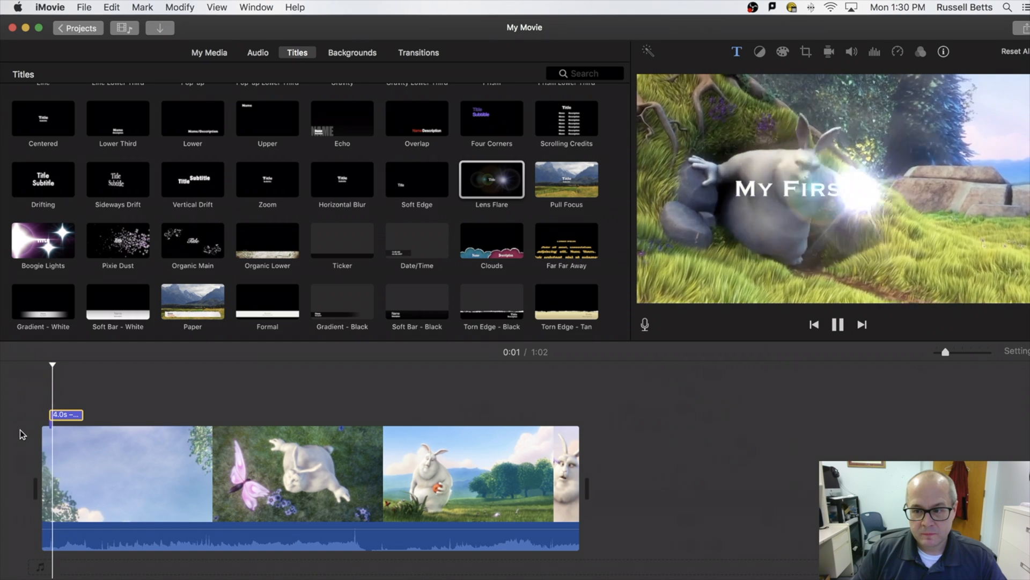
key("space")
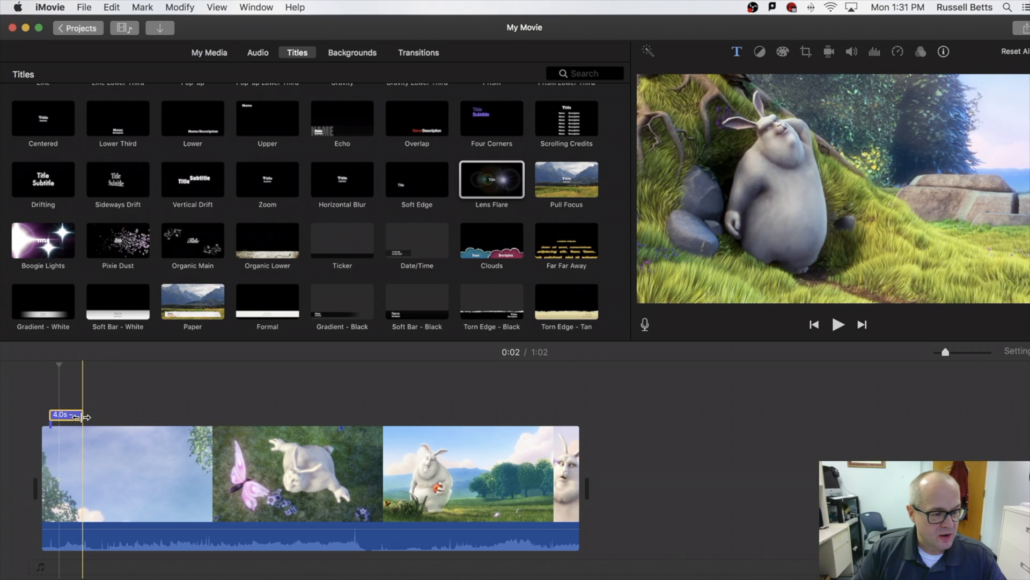
Drag the title's right edge to extend it from 4.0s to 5.9s, then play it back.
left_click(82, 417)
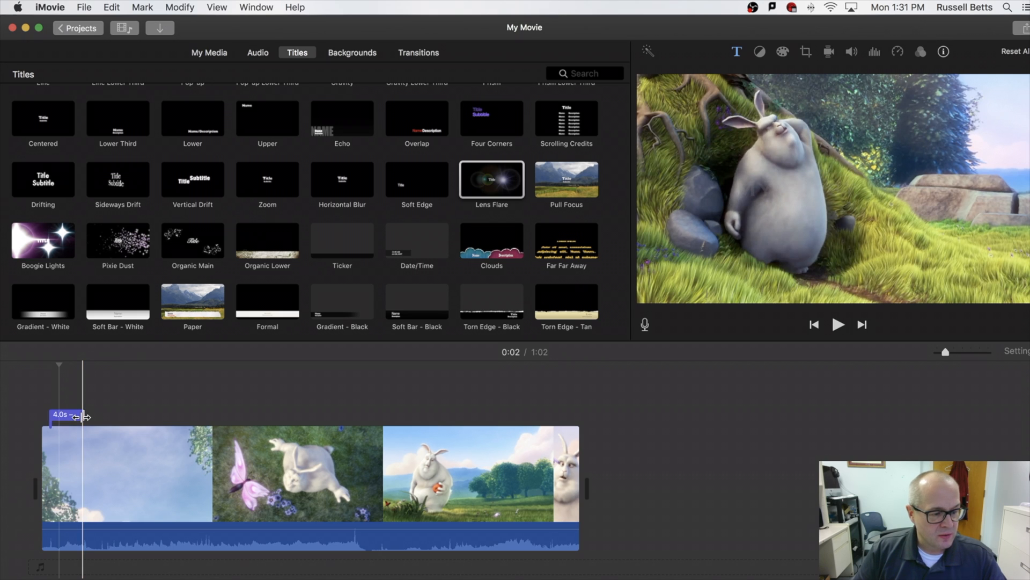
left_click_drag(82, 417, 60, 412)
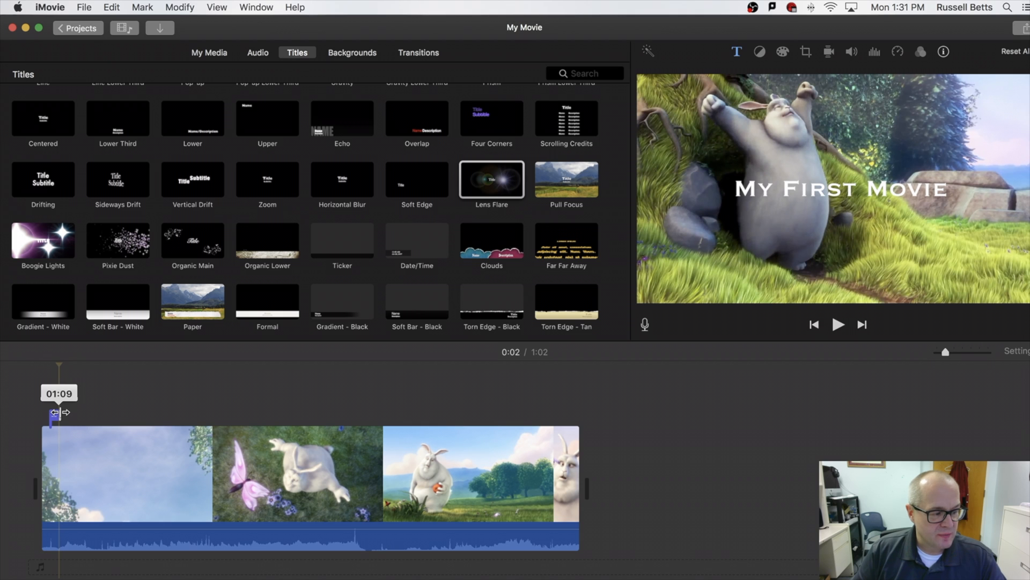
left_click_drag(60, 412, 99, 414)
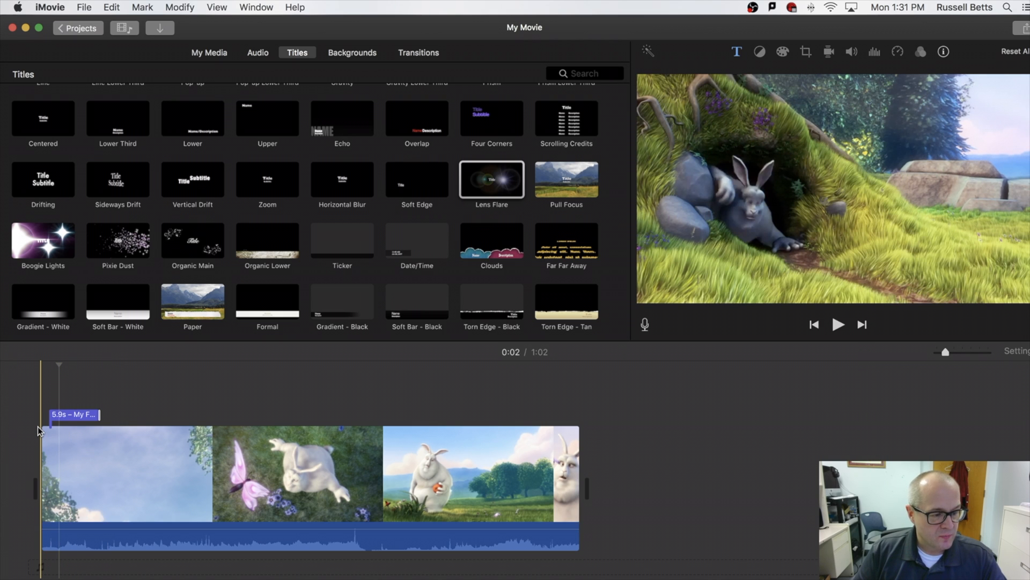
key("space")
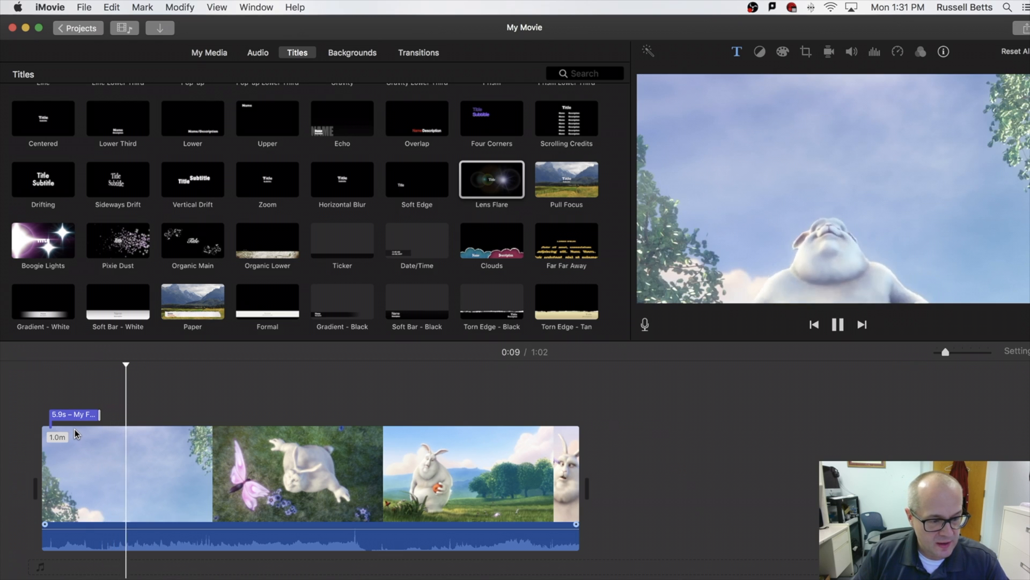
key("space")
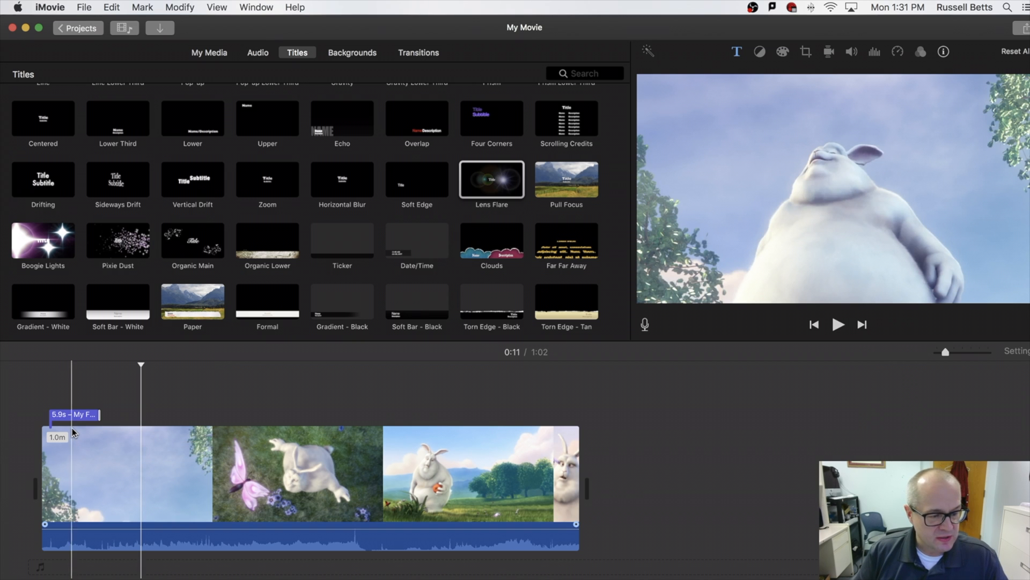
Preview the Blobs and Underwater backgrounds, then place a 4.0s Stars background at the movie's start.
left_click(354, 56)
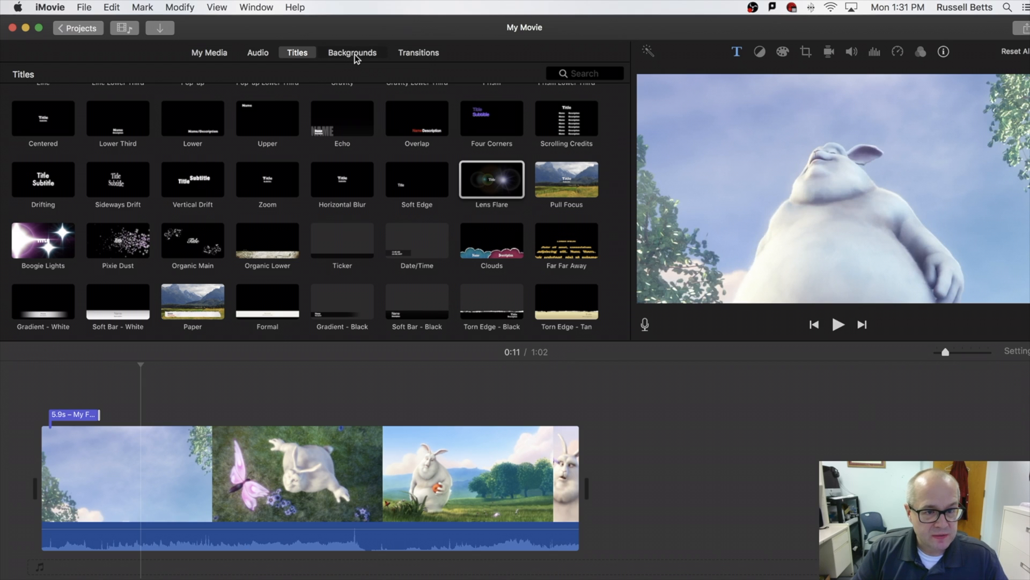
left_click(338, 121)
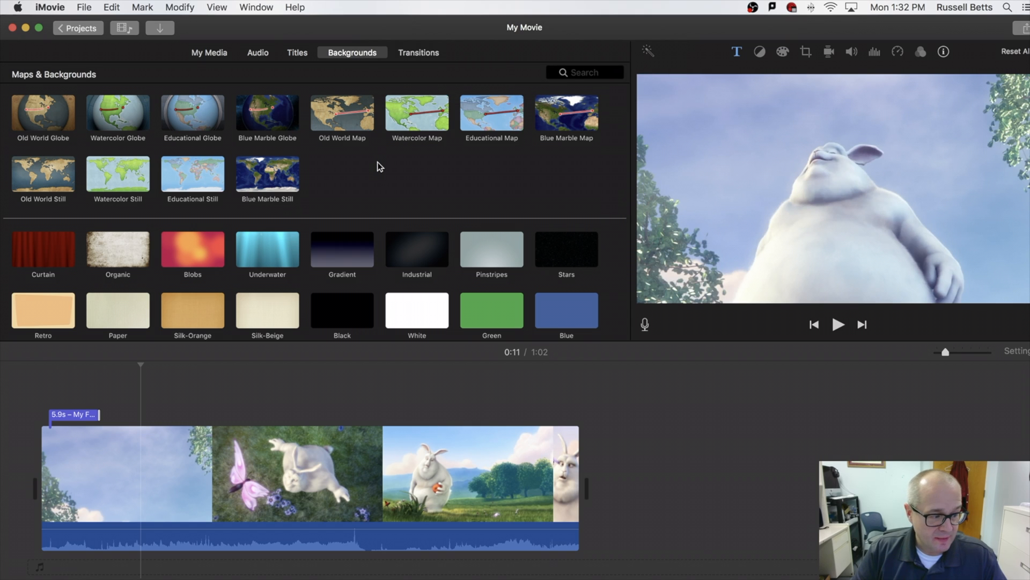
scroll(378, 161, "down", 3)
scroll(377, 160, "down", 2)
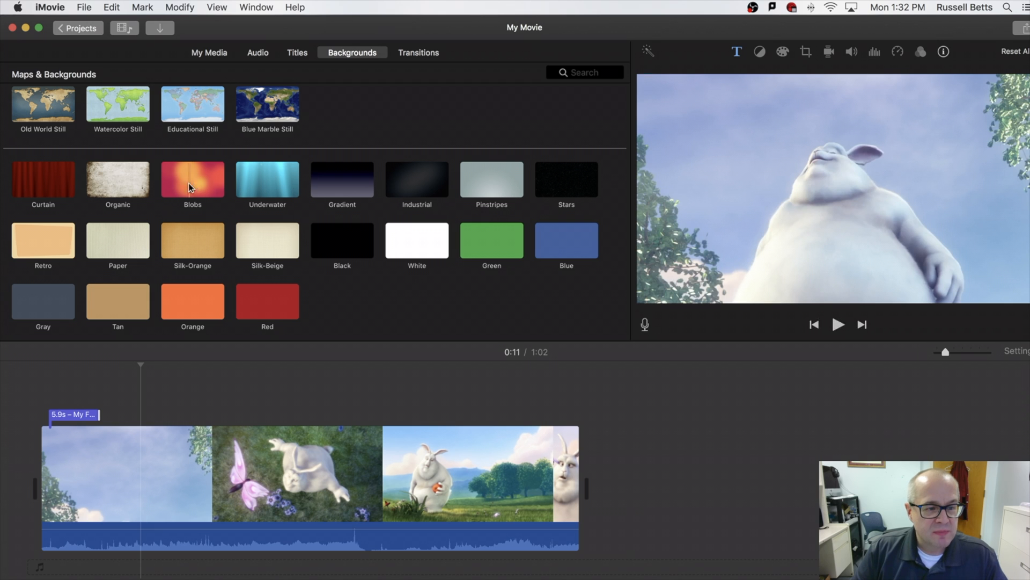
scroll(163, 183, "up", 1)
left_click(166, 190)
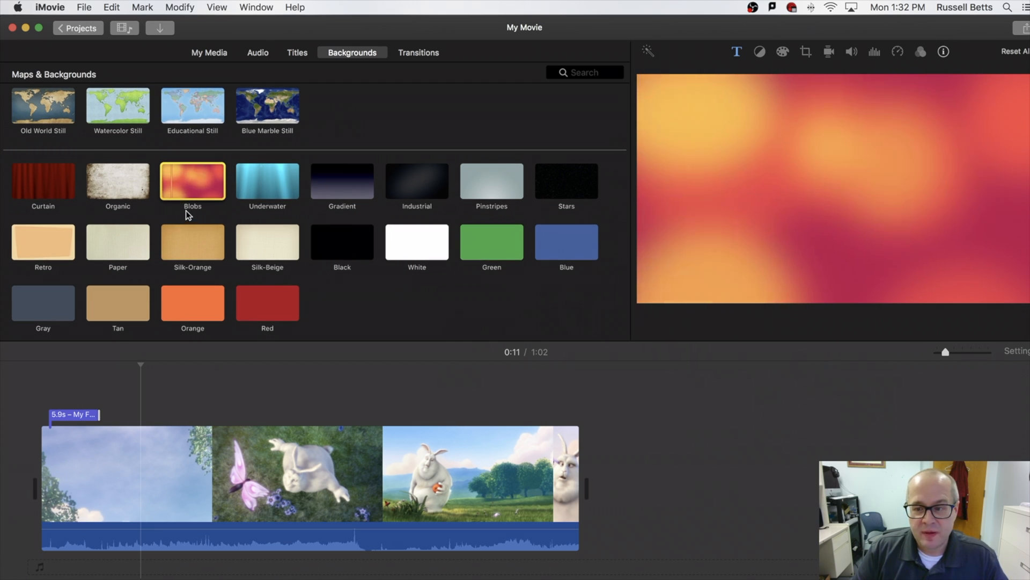
left_click(252, 194)
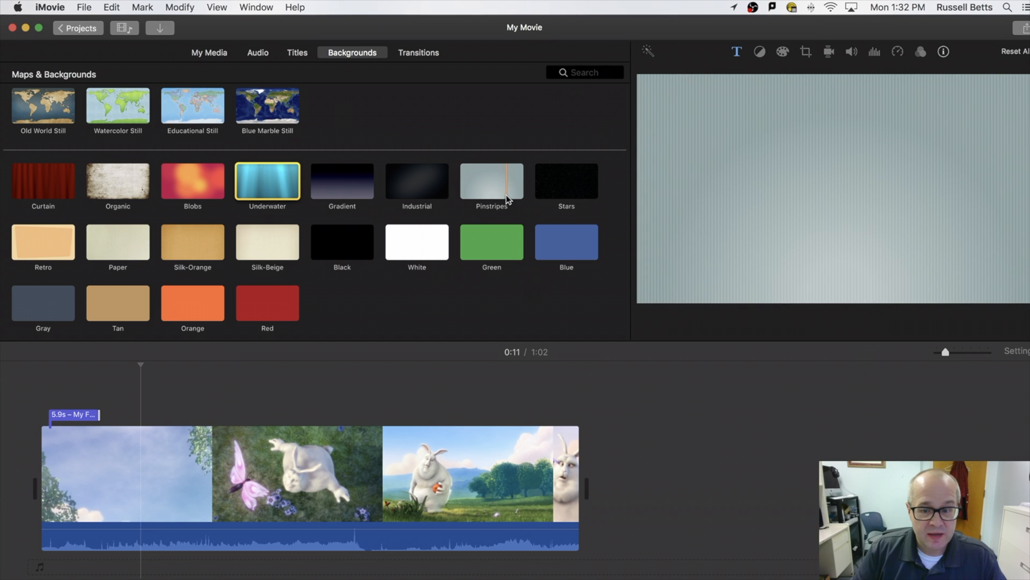
left_click_drag(577, 199, 29, 480)
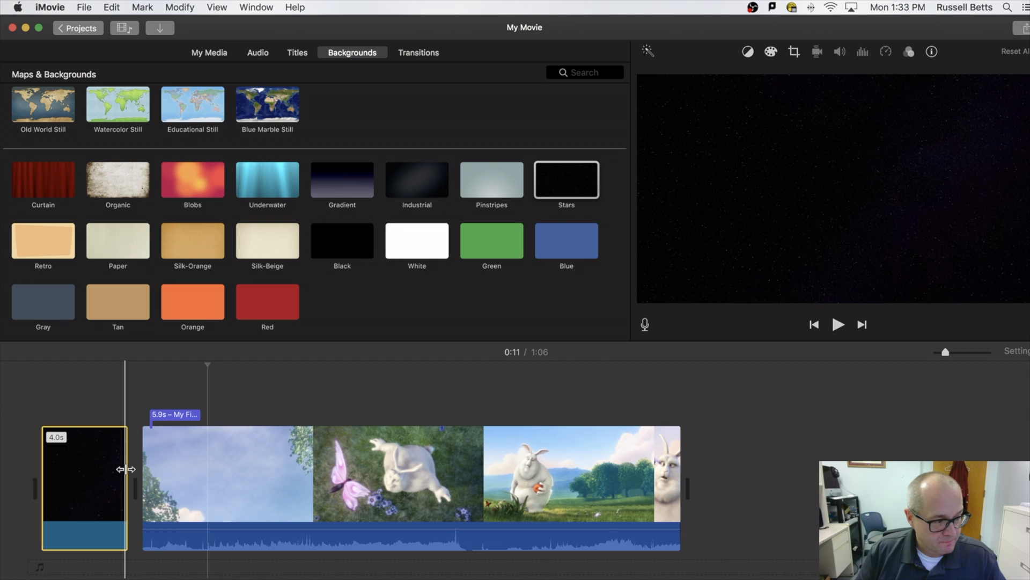
Lengthen the Stars background to 5.1 seconds and move the My First Movie title onto it.
left_click(125, 469)
mouse_move(126, 469)
left_mouse_down()
mouse_move(8, 470)
mouse_move(353, 477)
mouse_move(136, 474)
left_mouse_up()
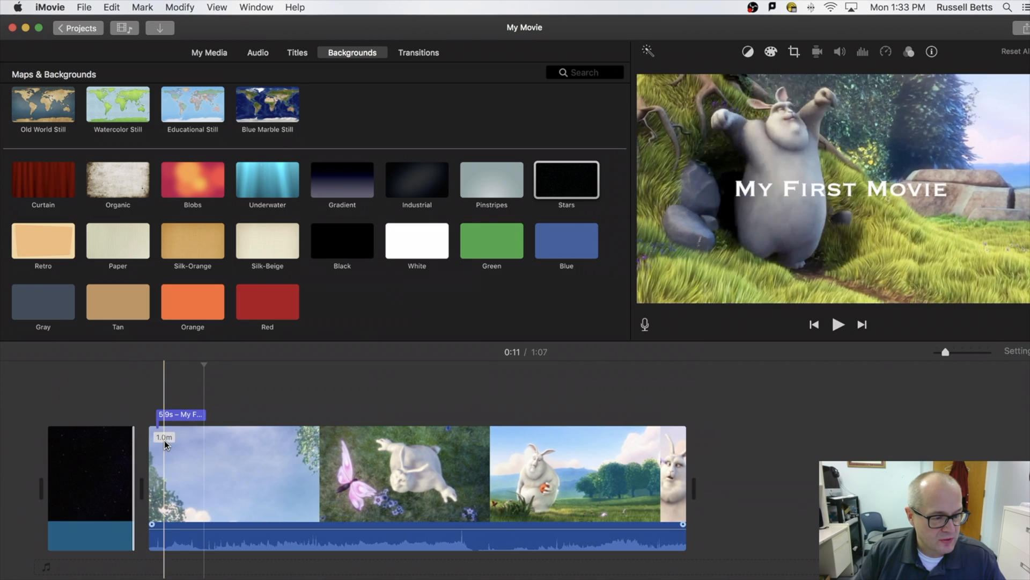
scroll(182, 423, "right", 1)
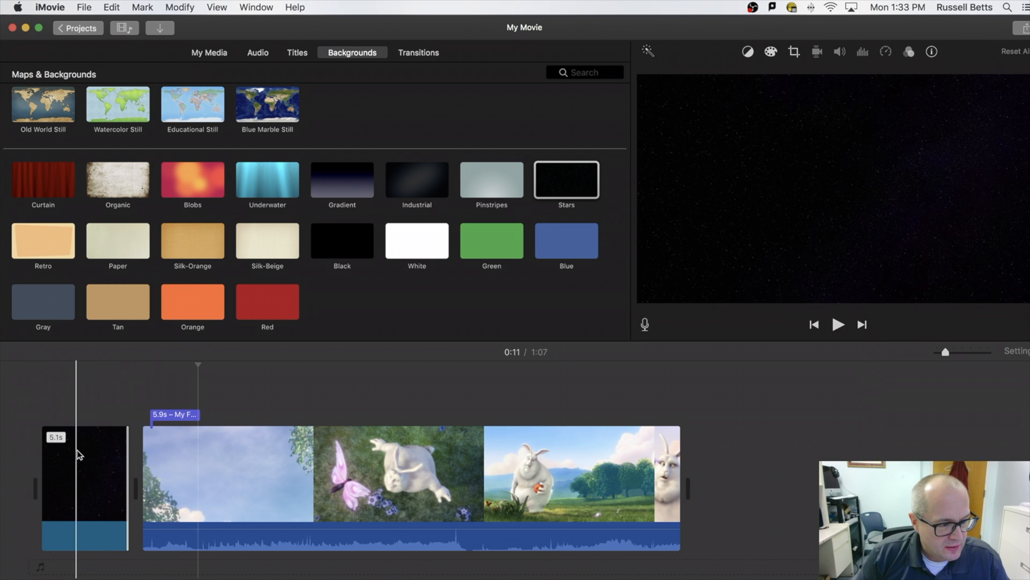
left_click(182, 414)
left_click_drag(182, 414, 76, 415)
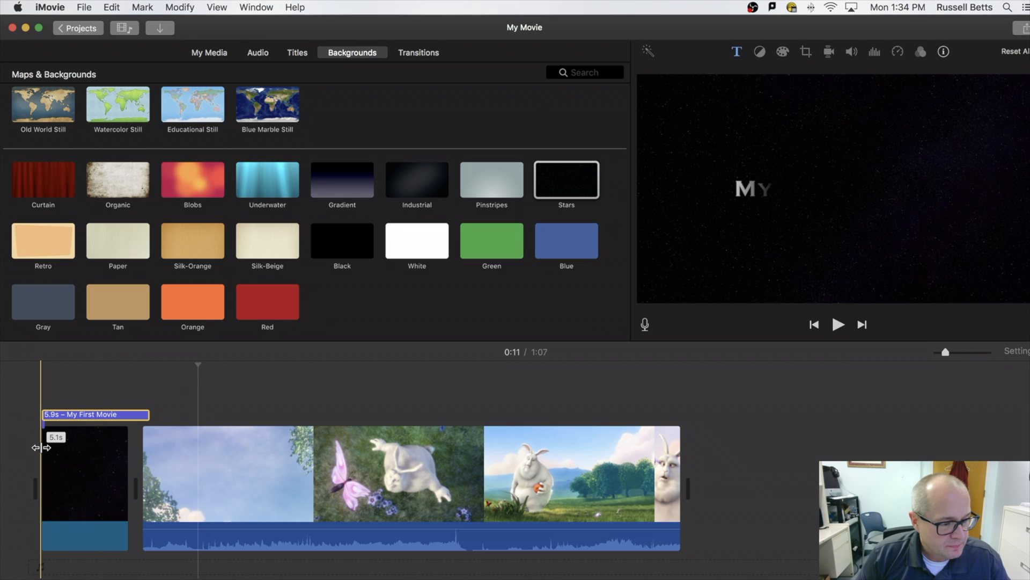
Trim both the Stars background clip and the My First Movie title to 4.0 seconds.
key("space")
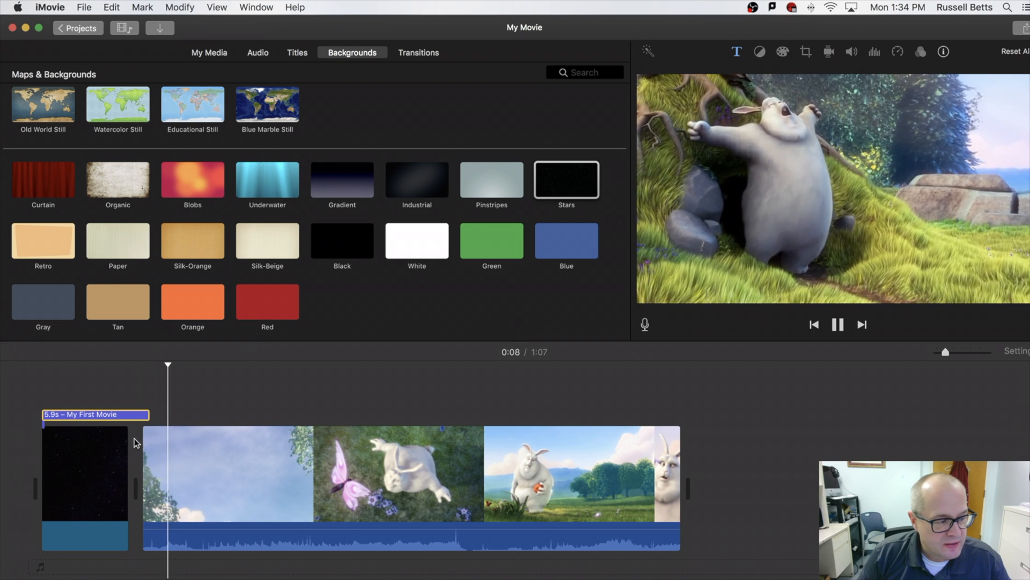
key("space")
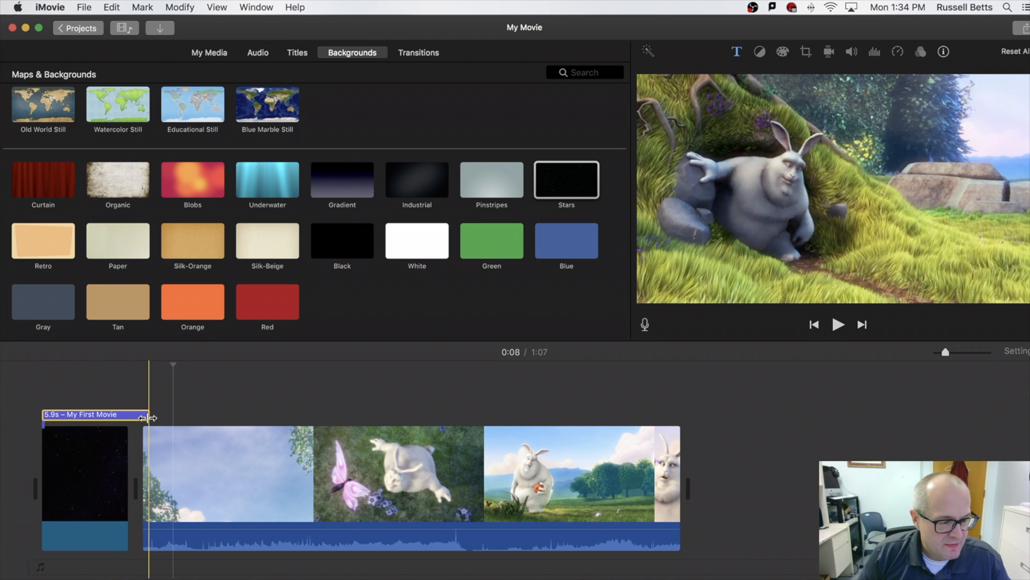
left_click_drag(128, 443, 56, 440)
left_click_drag(140, 415, 118, 415)
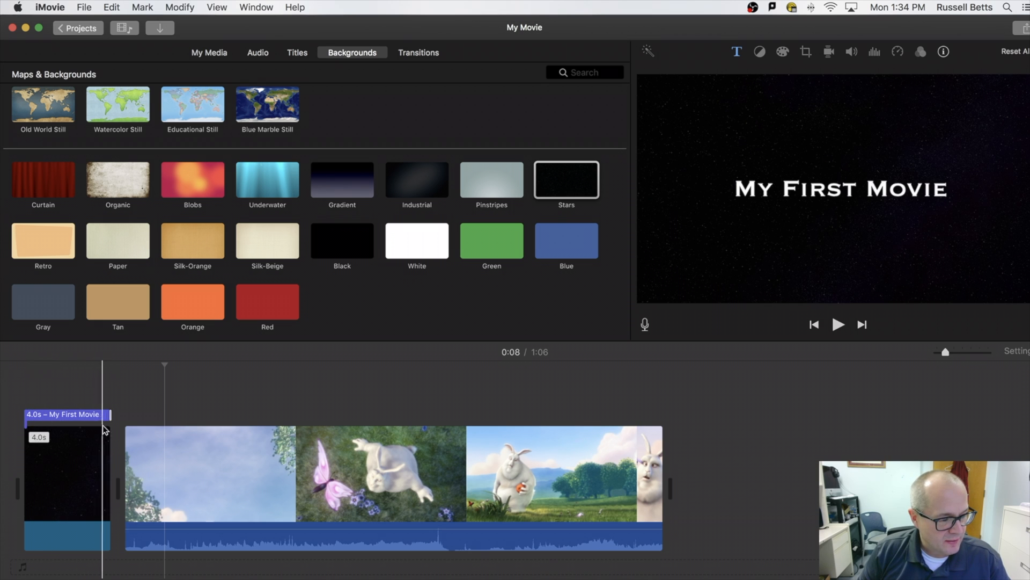
left_click_drag(110, 415, 131, 415)
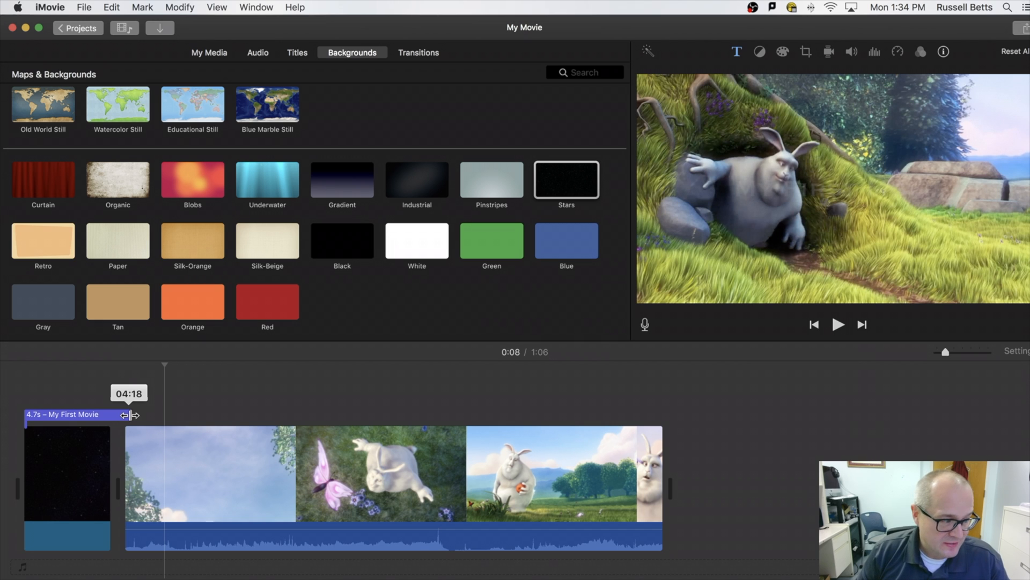
left_click_drag(132, 414, 124, 415)
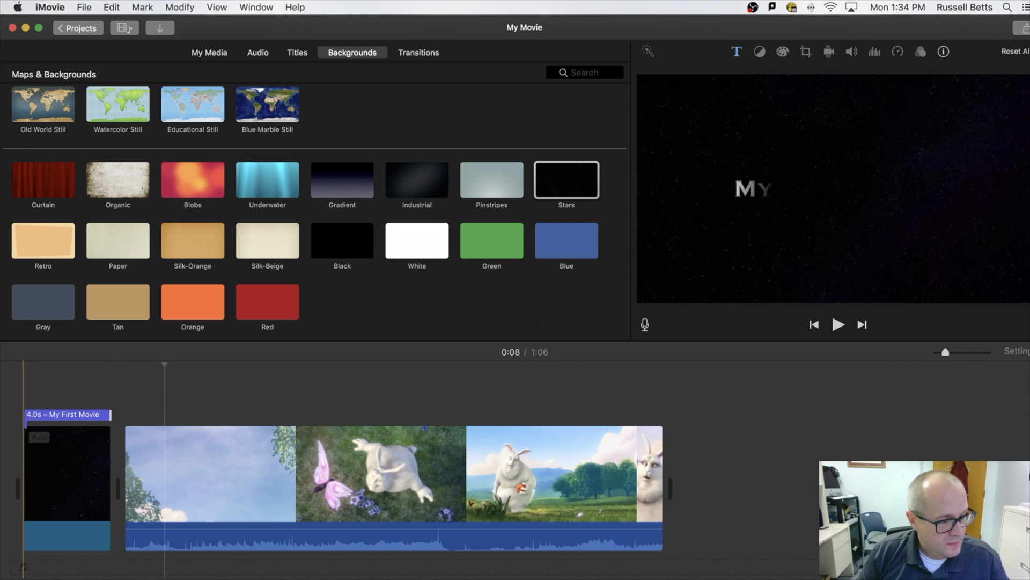
Play back the opening to check the shortened 4.0-second title.
key("space")
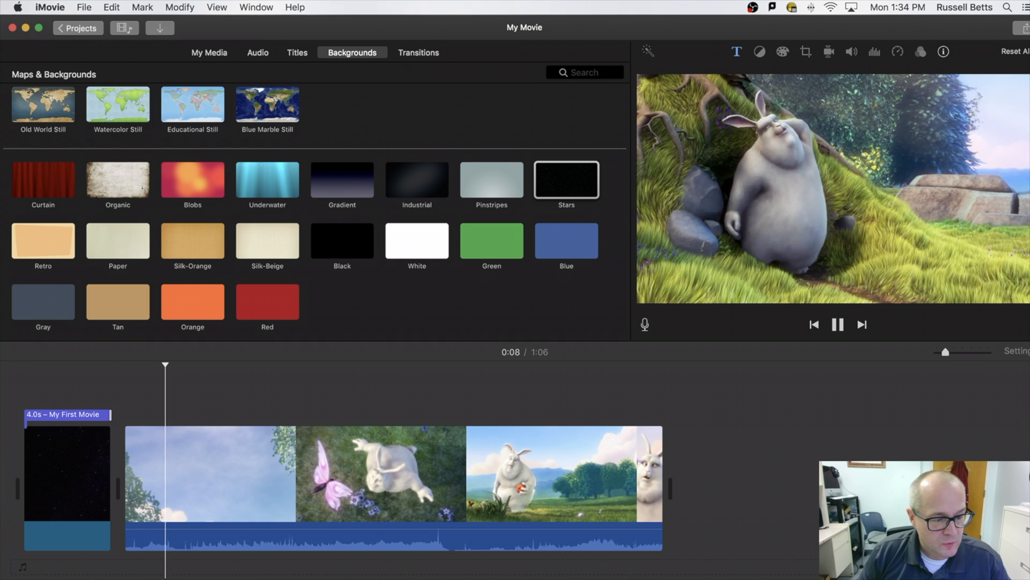
key("space")
key("space")
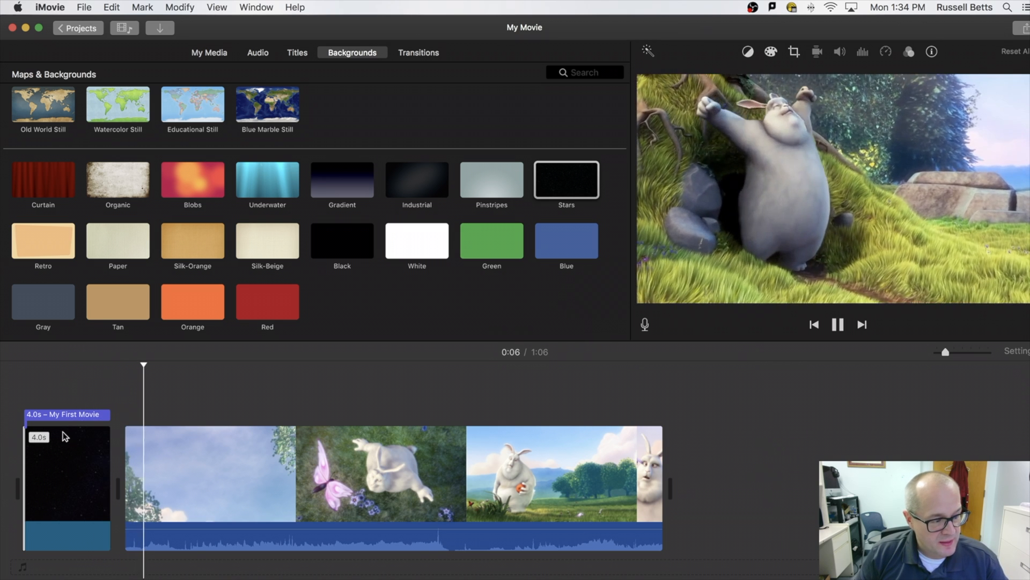
key("space")
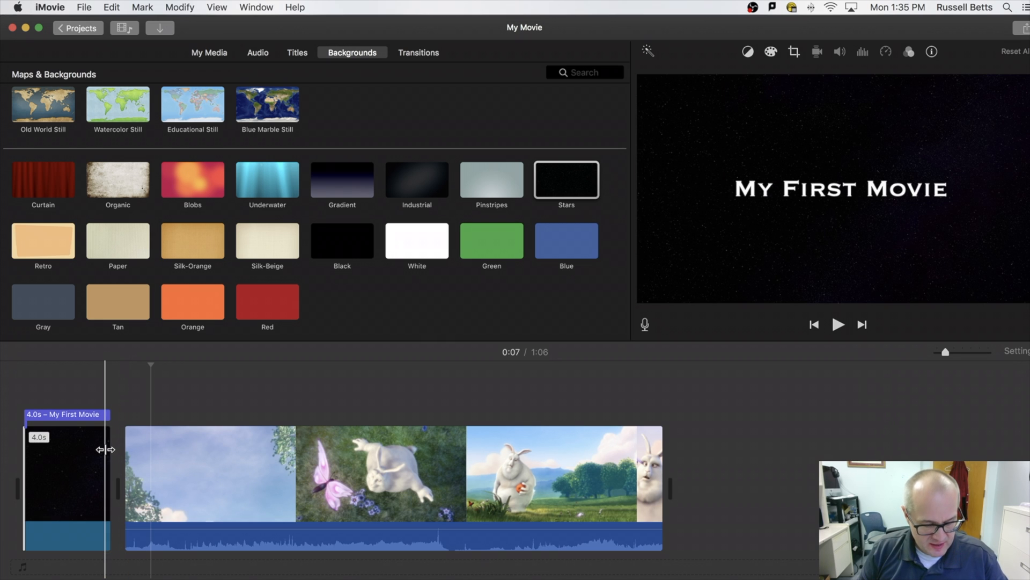
Preview the title running into the bunny footage, then bring up the Transitions browser.
key("space")
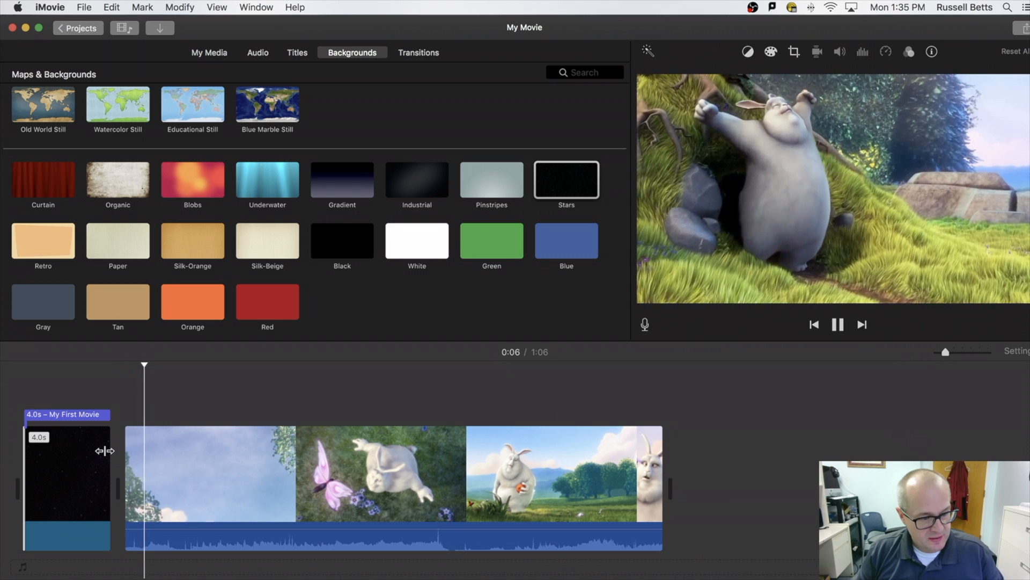
left_click(102, 459)
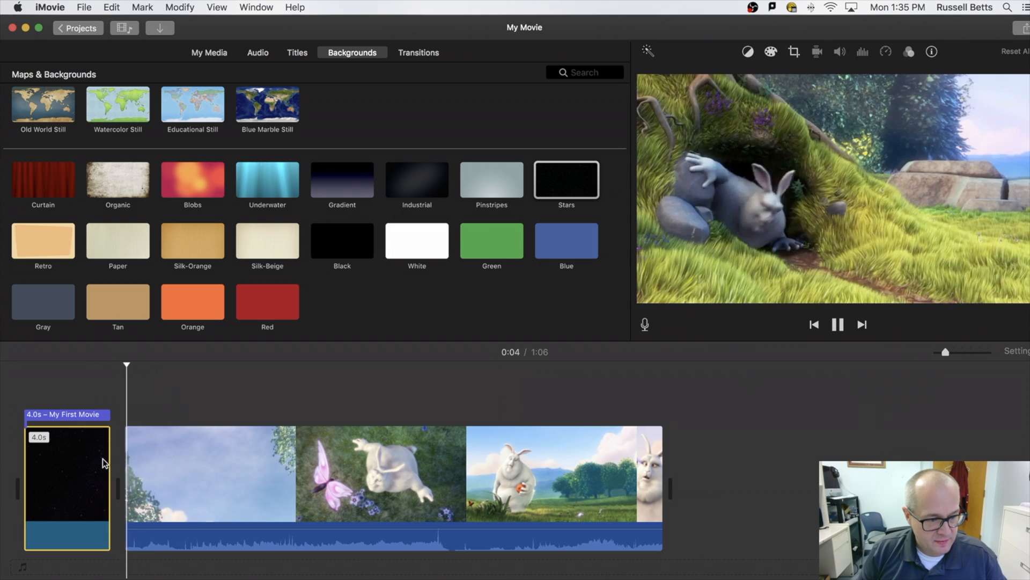
left_click(99, 463)
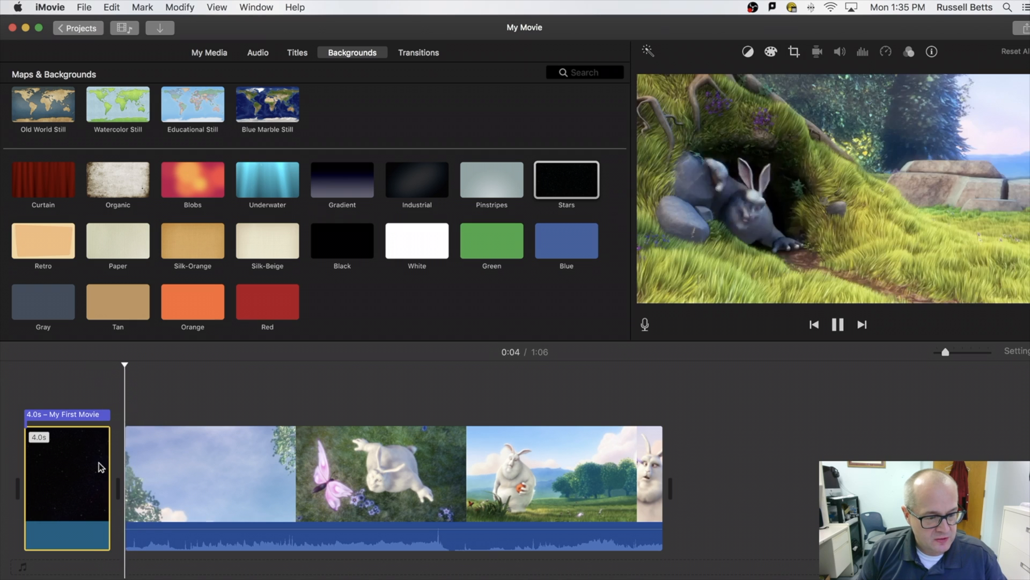
key("space")
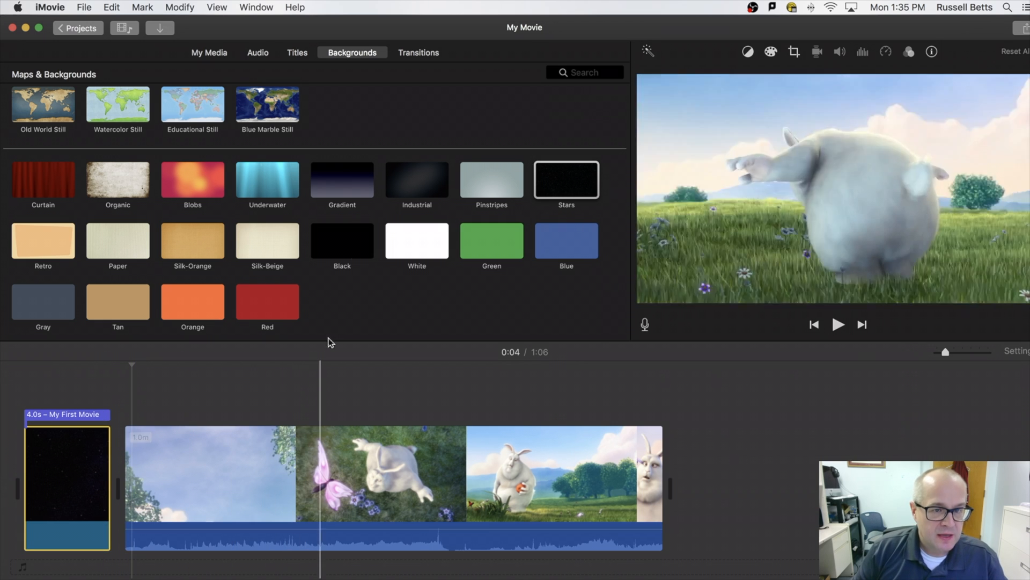
left_click(411, 53)
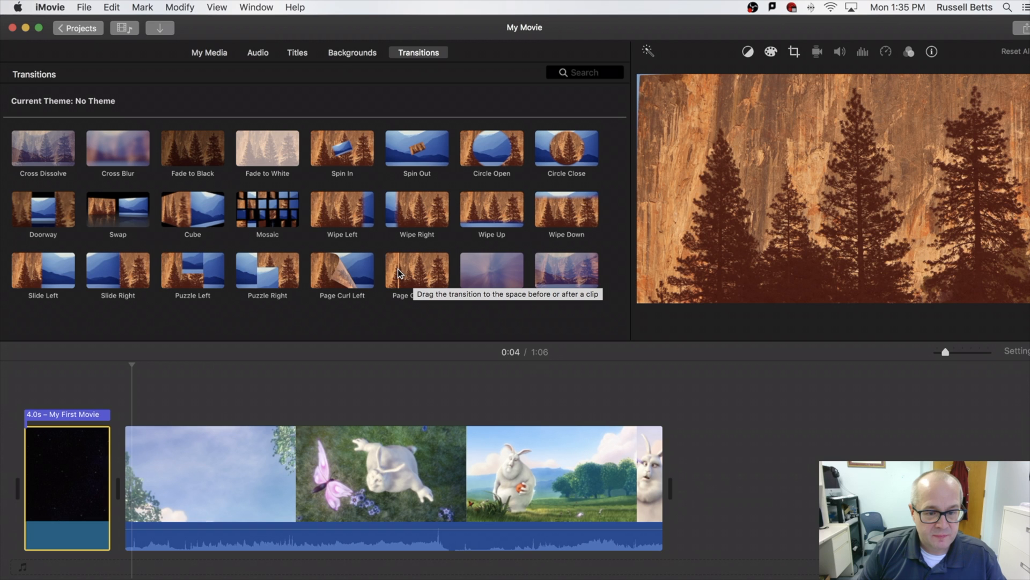
Compare Page Curl and Puzzle transitions, then place Page Curl Right between title and first clip.
left_click(396, 273)
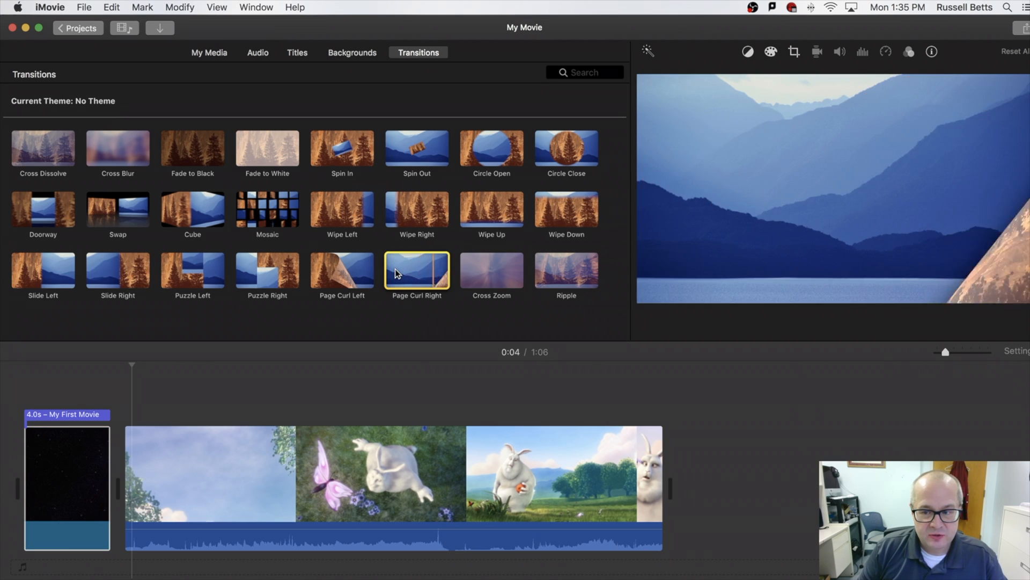
left_click(335, 276)
left_click(267, 278)
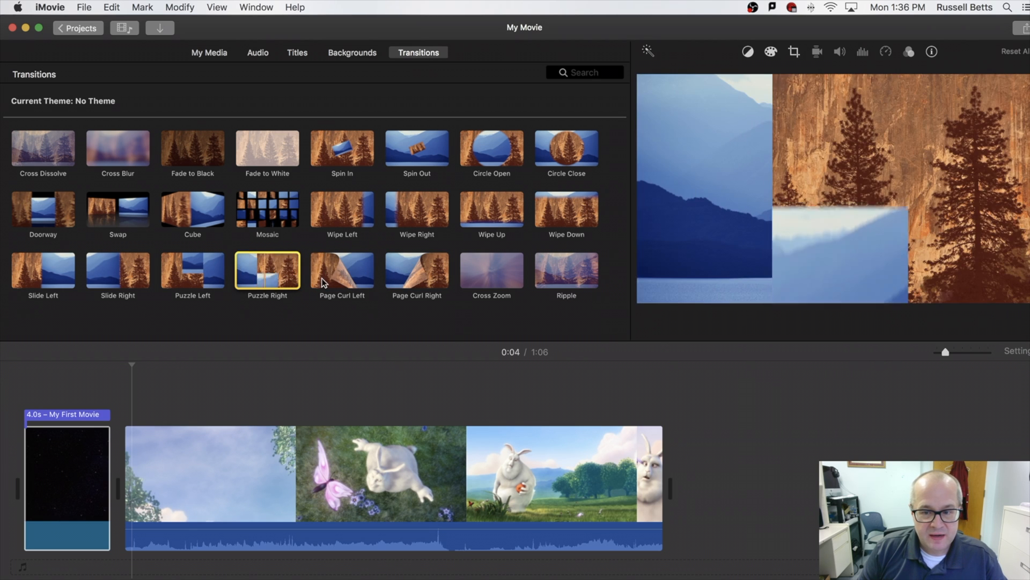
left_click_drag(421, 270, 111, 488)
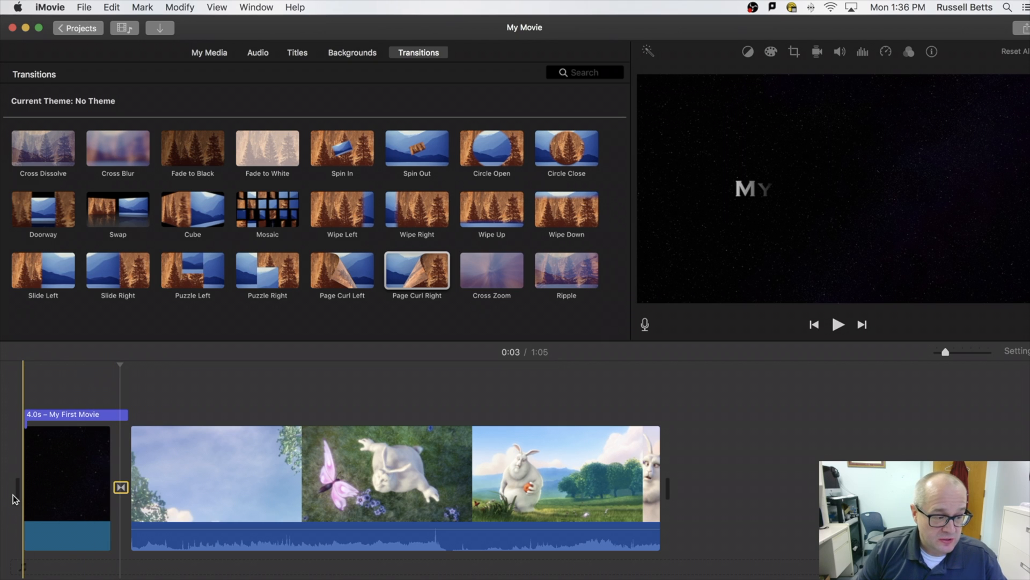
Play back the opening to check the new page curl transition.
key("space")
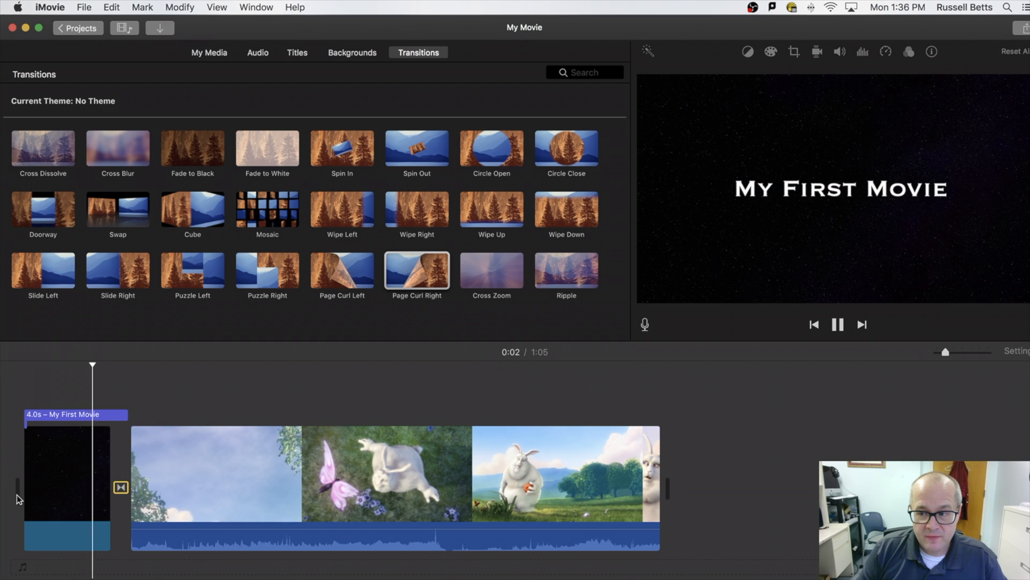
key("space")
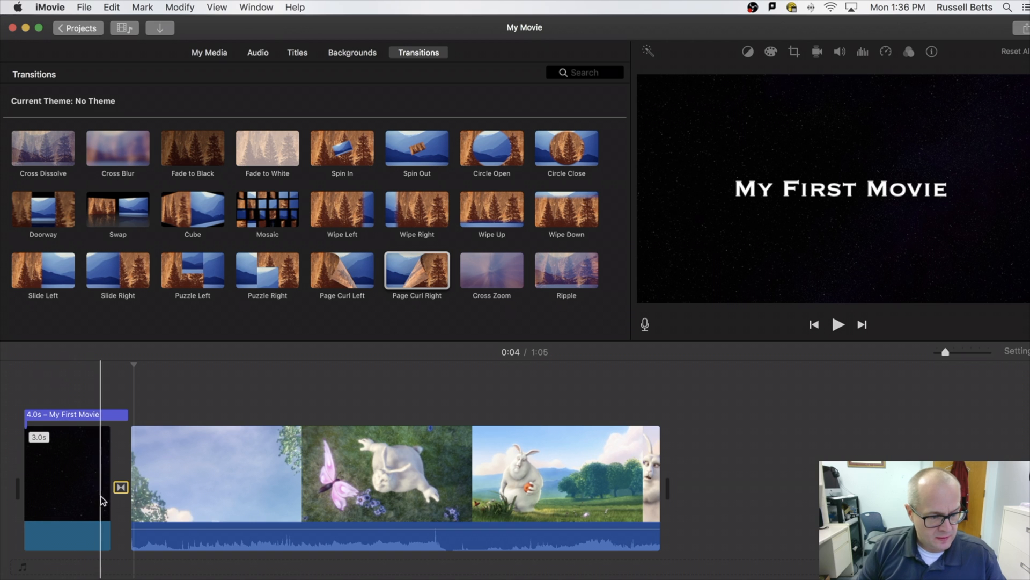
key("space")
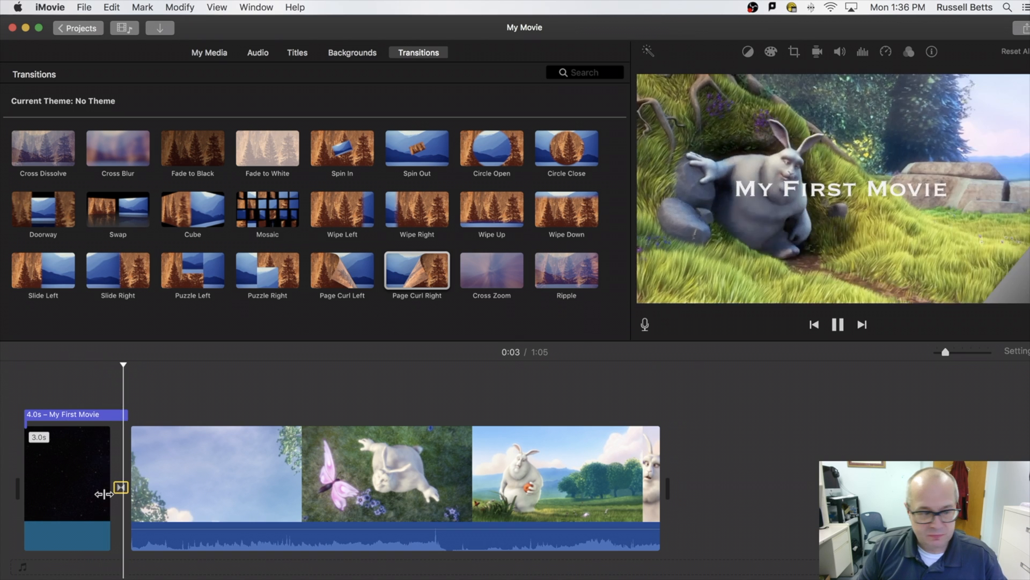
key("space")
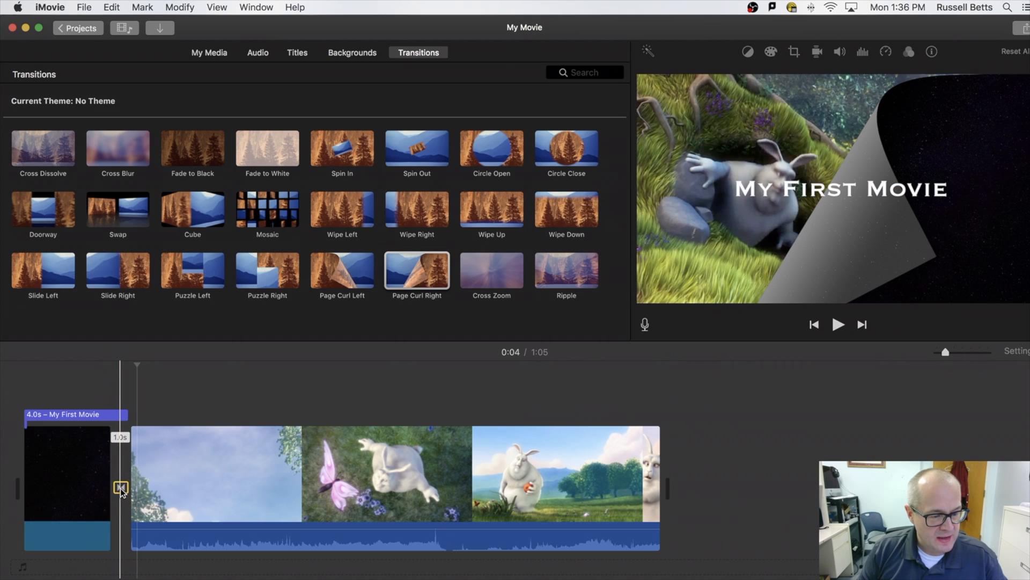
Set the Page Curl Right transition's duration to 2 seconds.
double_click(121, 488)
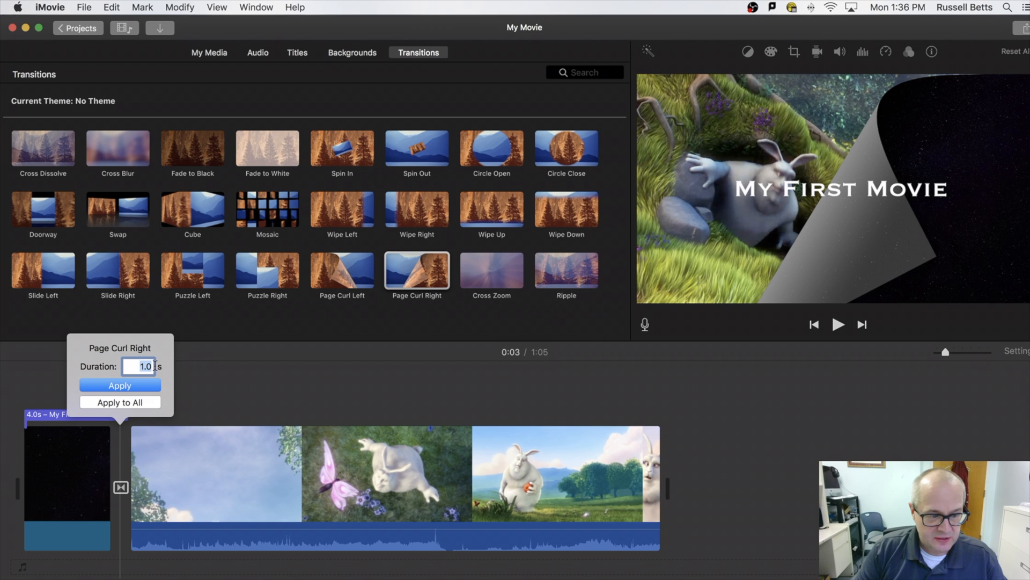
type("2")
key("Return")
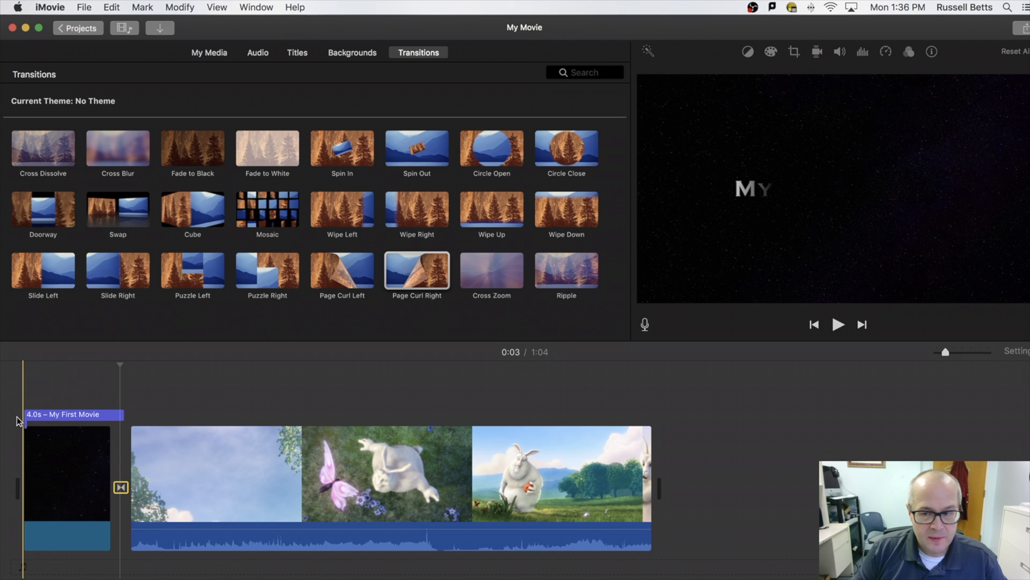
key("space")
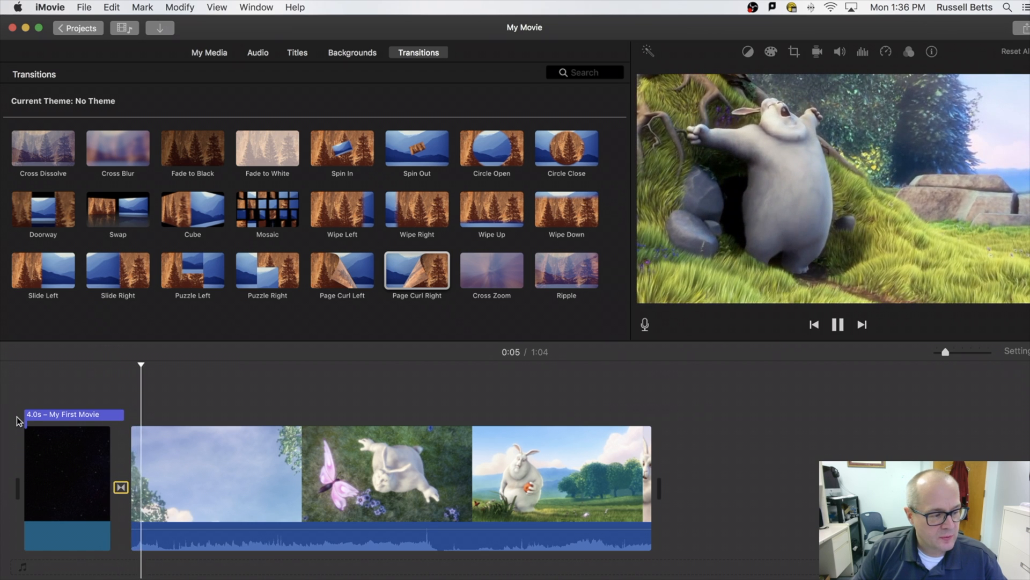
key("space")
key("space")
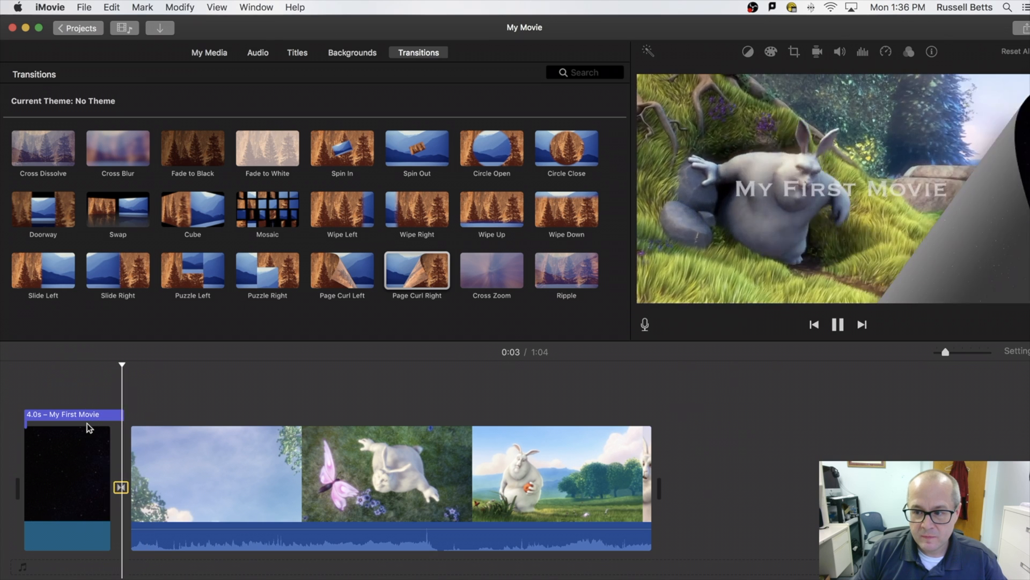
key("space")
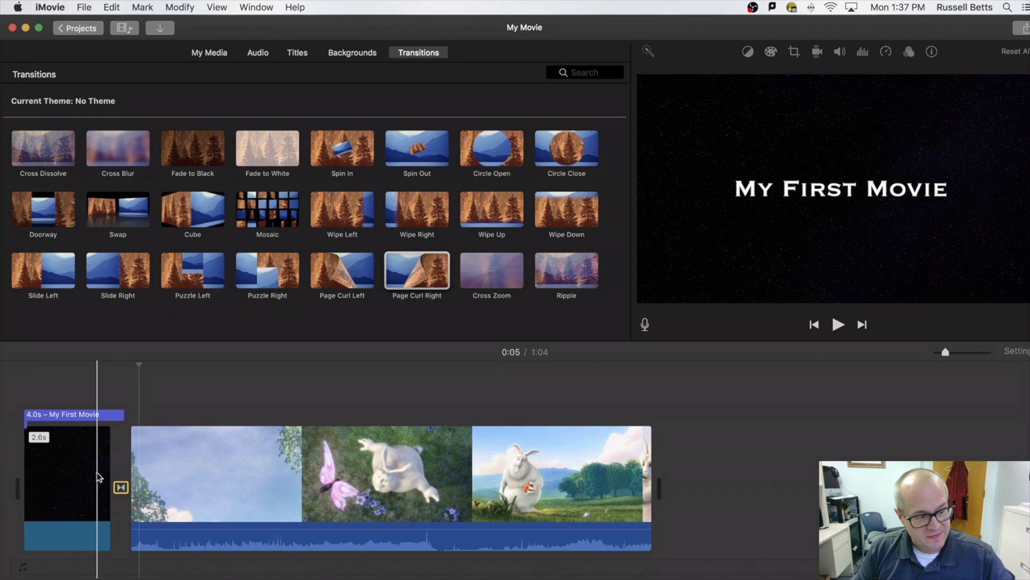
left_click(69, 414)
left_click(56, 471)
left_click(121, 487)
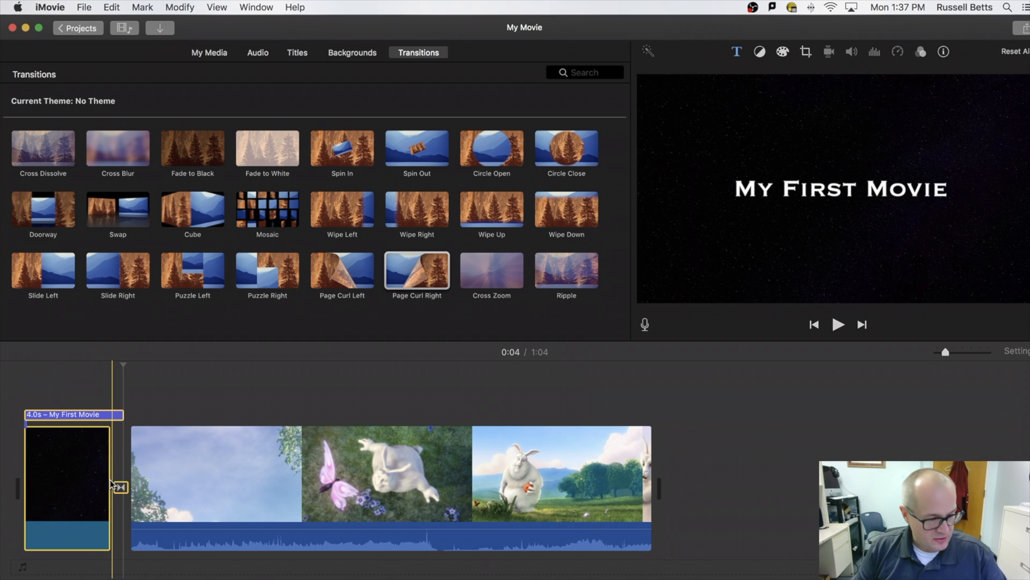
left_click(137, 401)
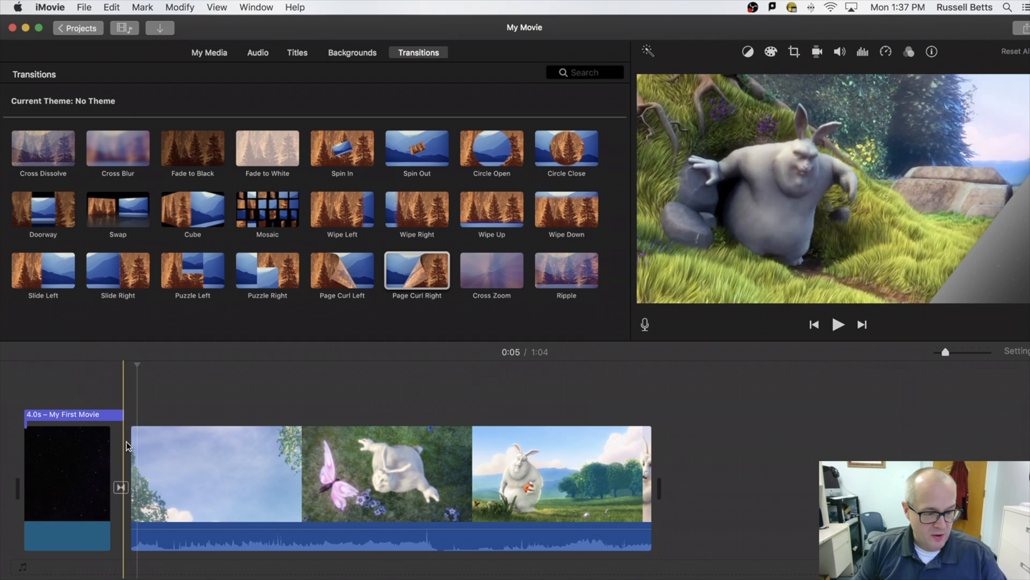
left_click(75, 415)
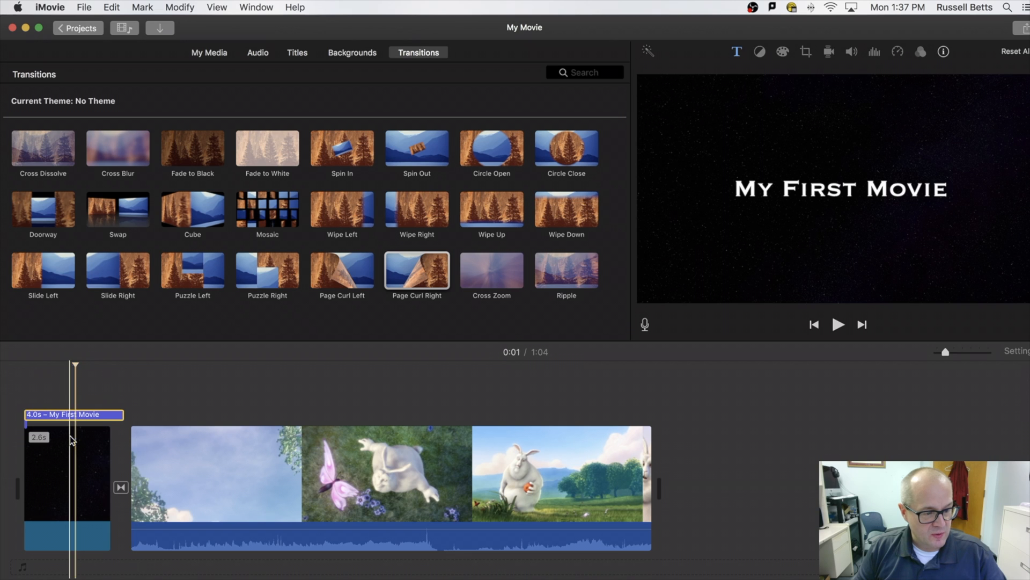
left_click(121, 487)
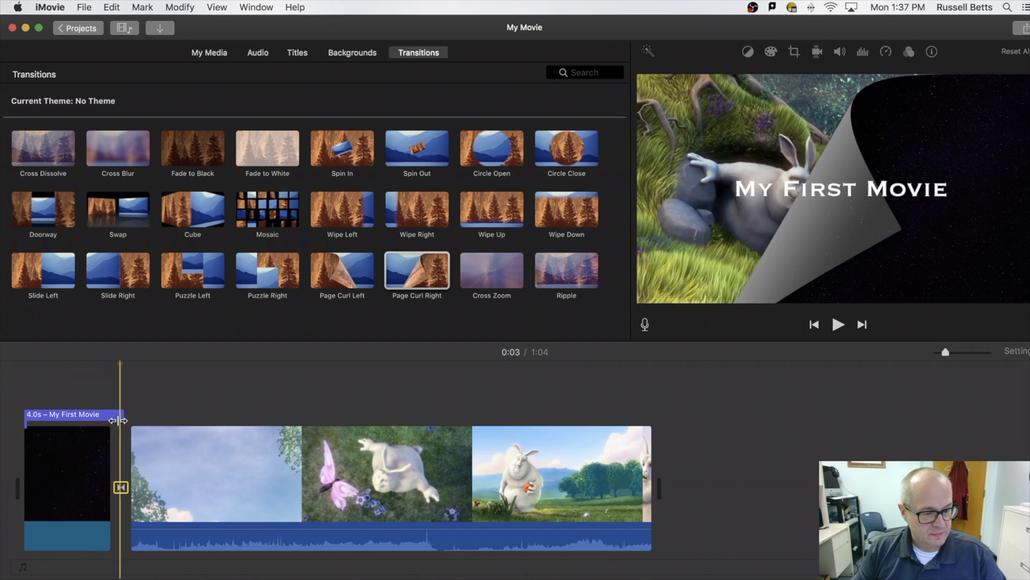
left_click(101, 415)
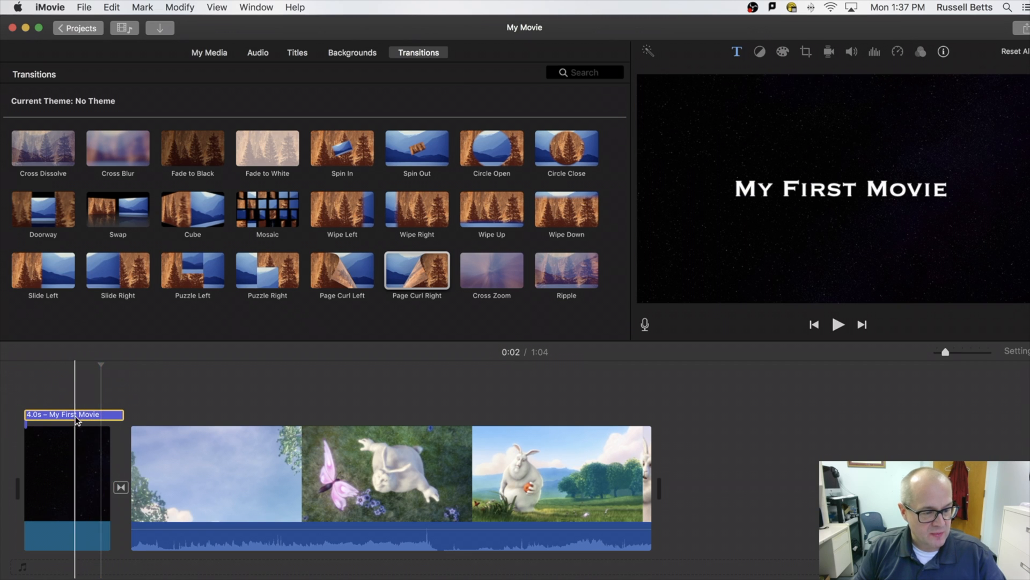
left_click(68, 459)
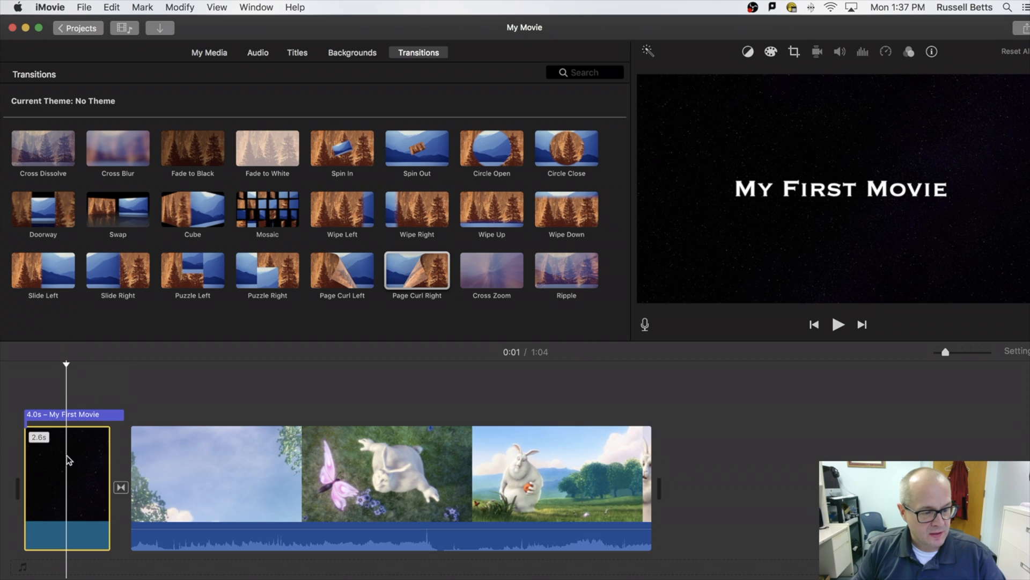
left_click(121, 488)
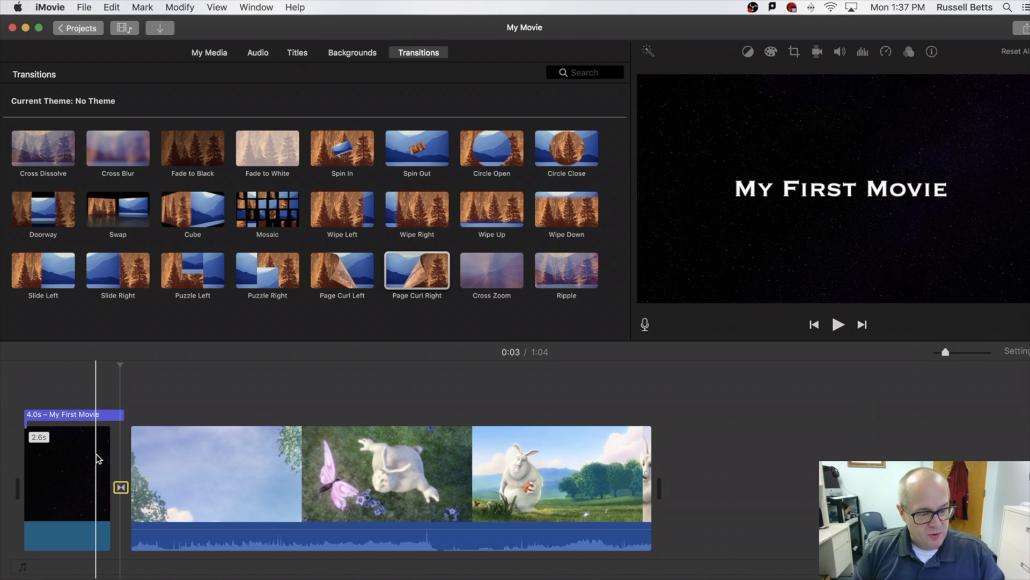
key("super")
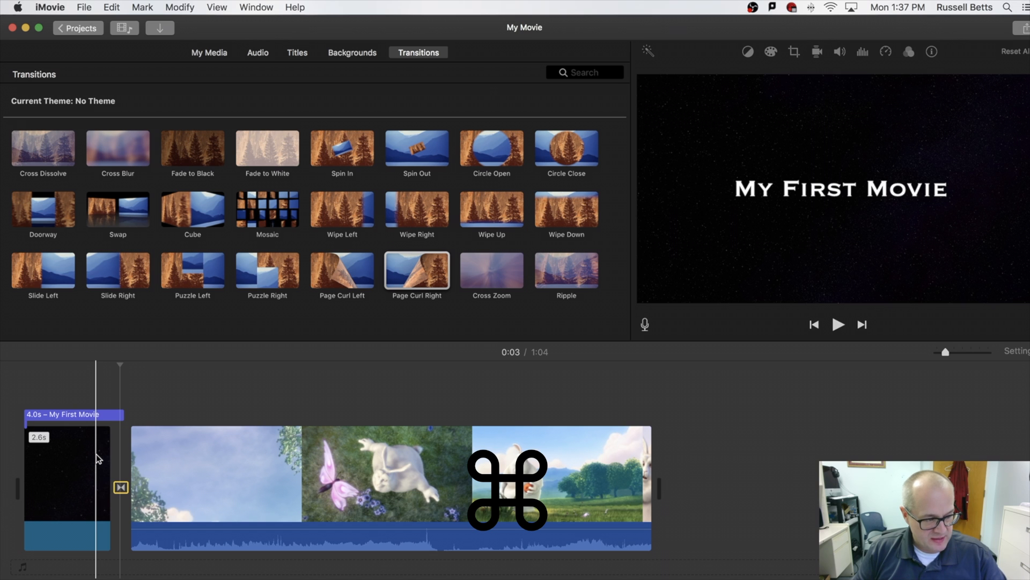
key("space")
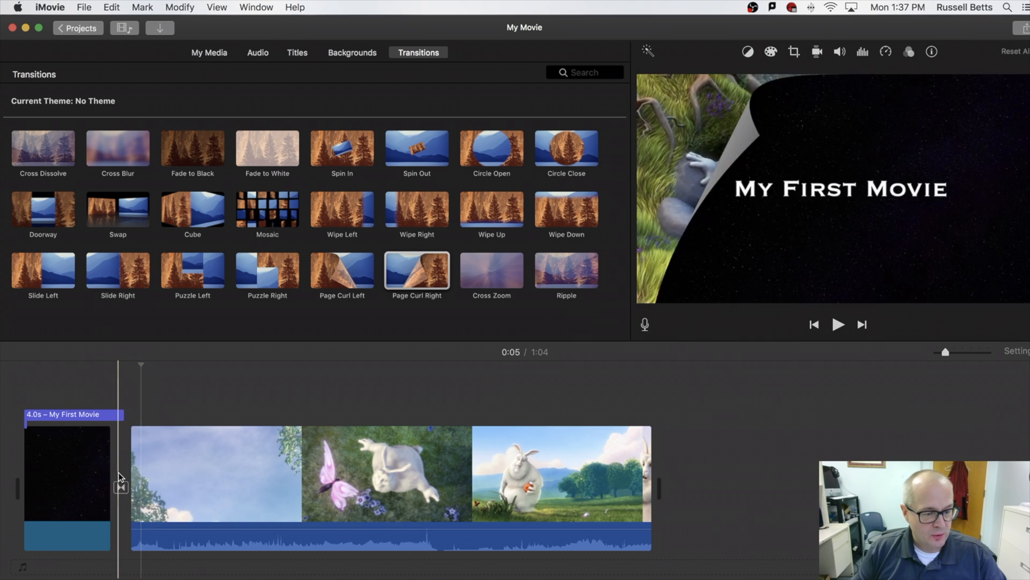
left_click(120, 487)
left_click(75, 491)
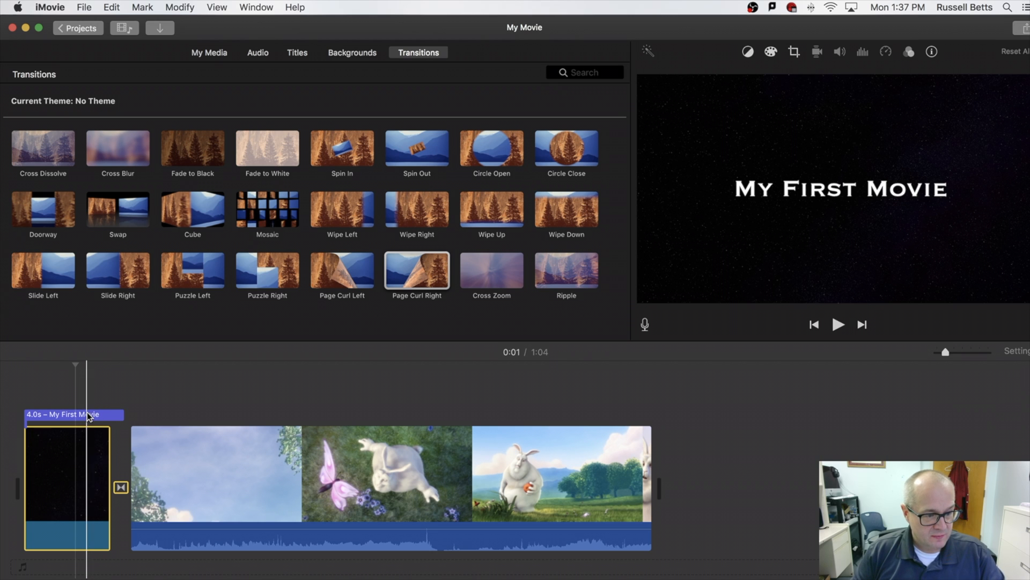
left_click(87, 443)
left_click(121, 487)
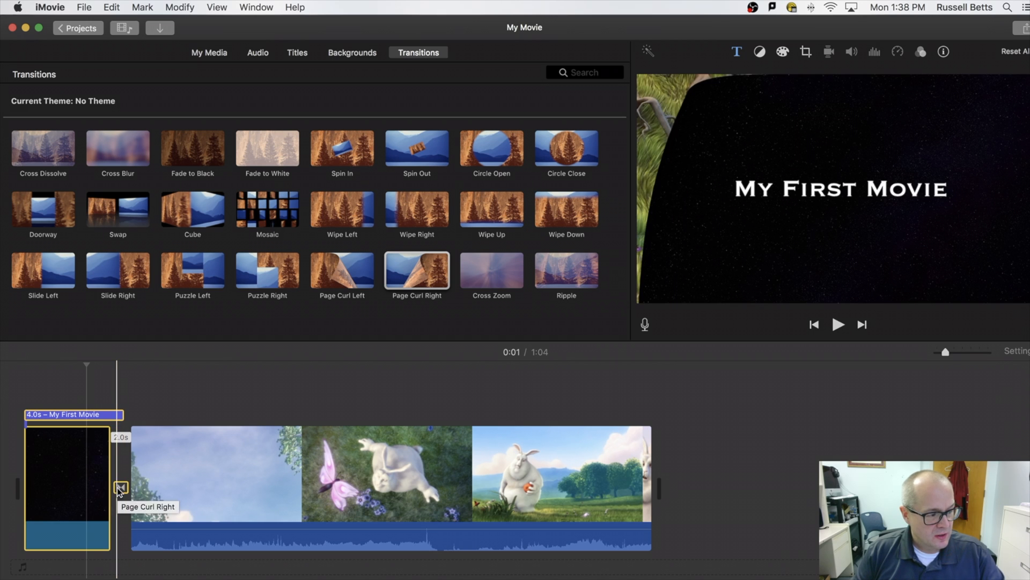
left_click(88, 472)
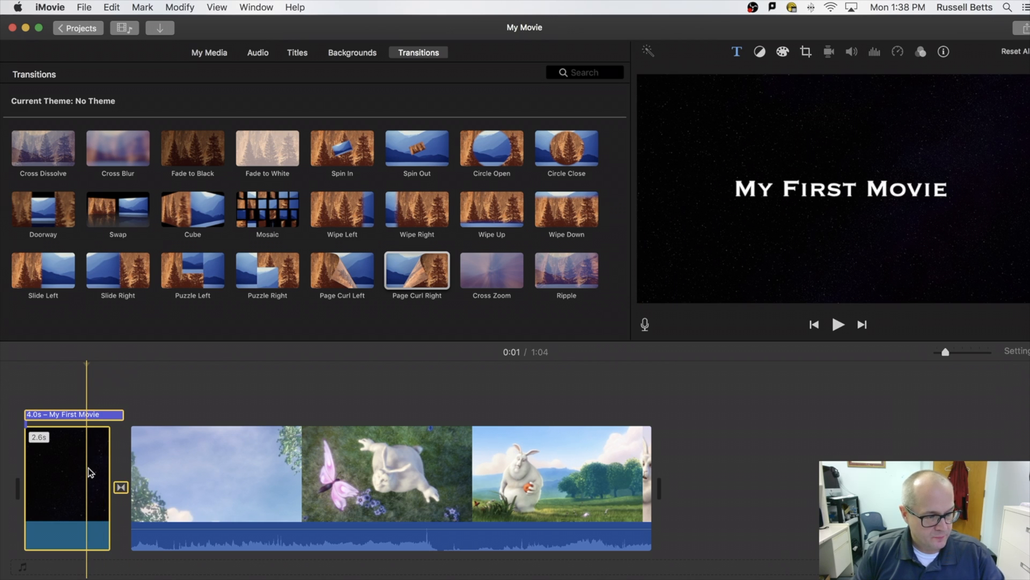
Copy the opening My First Movie title and paste it at the end of the timeline.
left_click(114, 15)
left_click(143, 69)
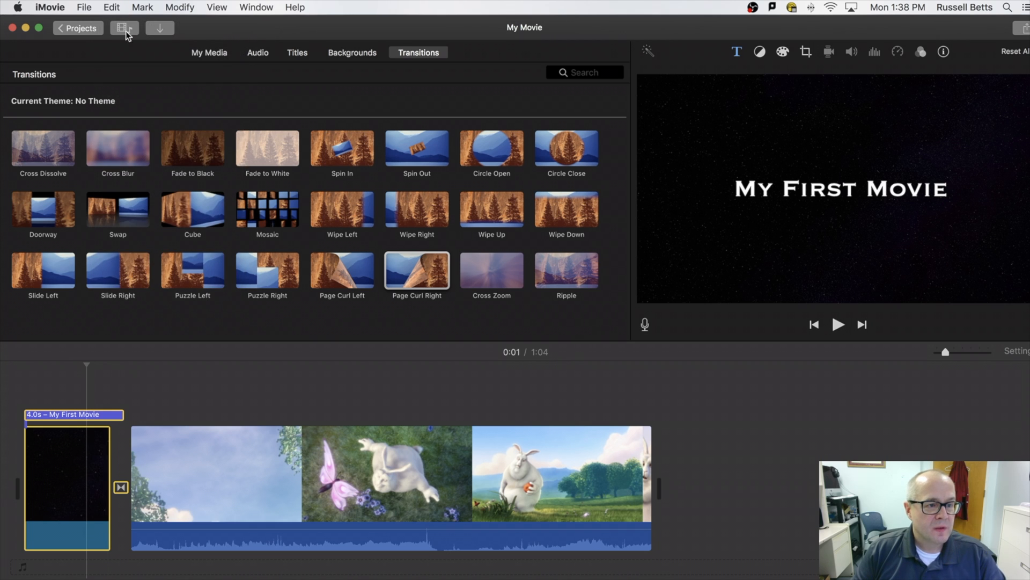
left_click(668, 478)
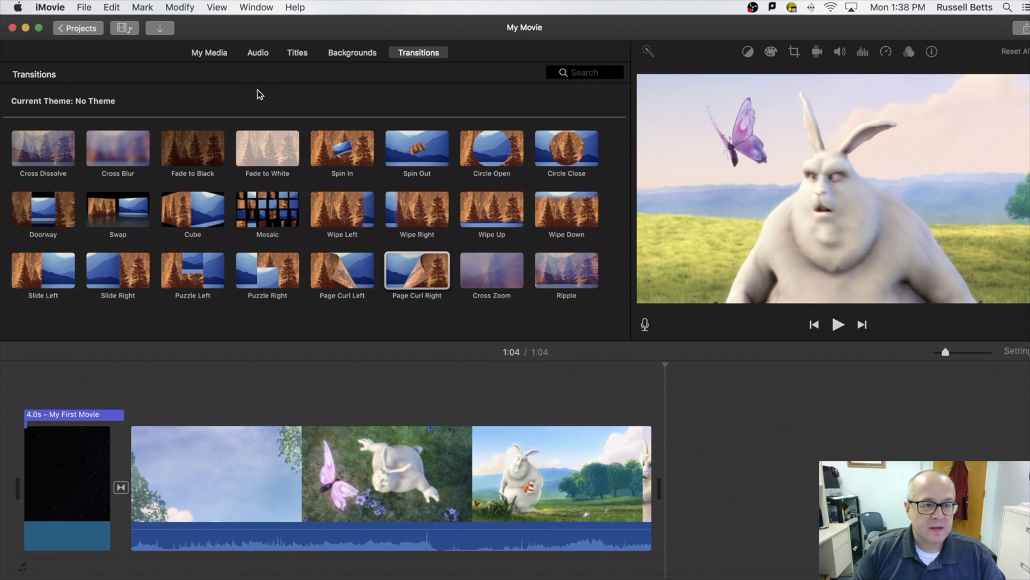
left_click(116, 7)
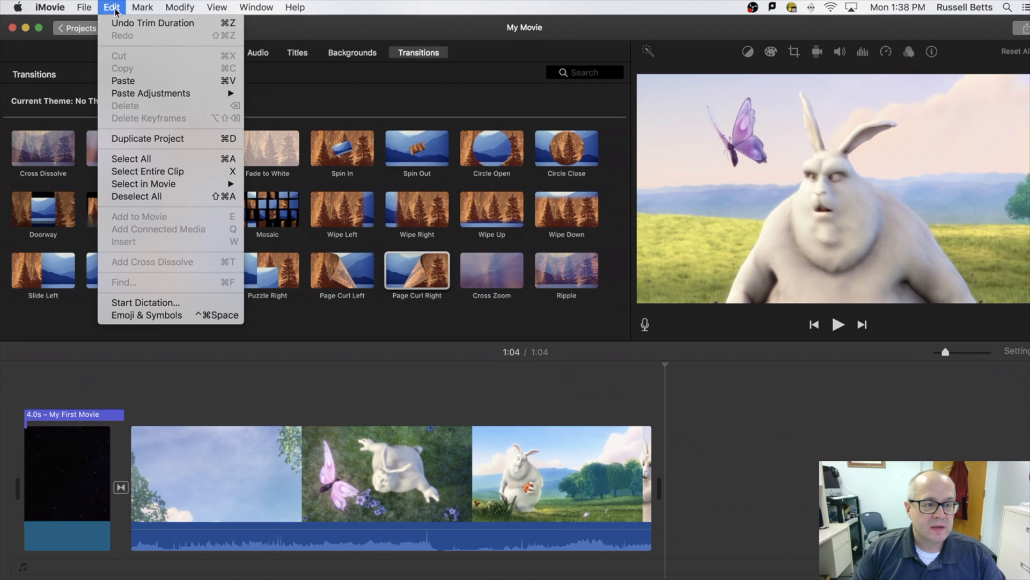
left_click(152, 79)
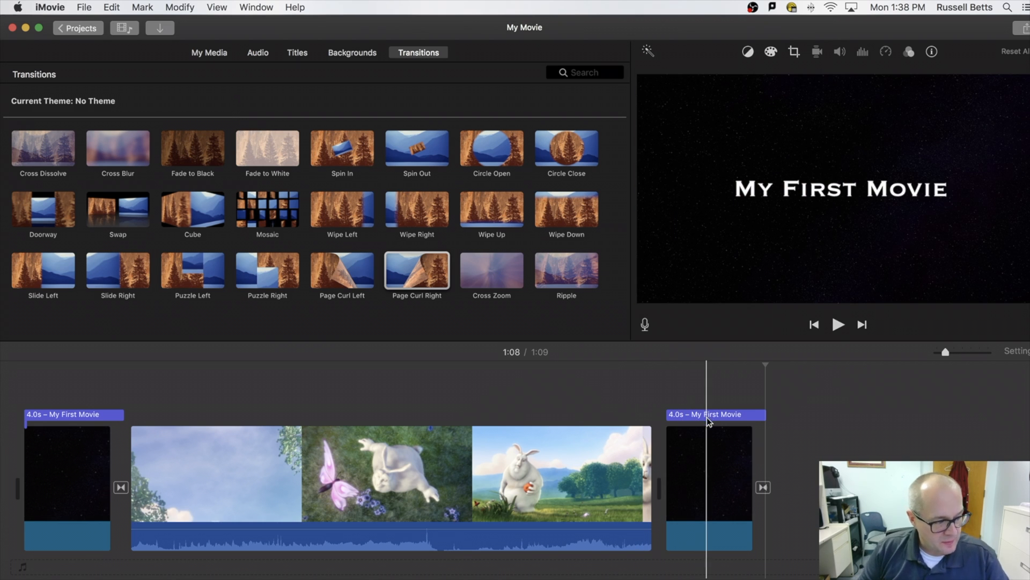
Move the page curl transition before the closing title and stretch that title to 4.5 seconds.
left_click(764, 488)
left_click_drag(765, 490, 647, 490)
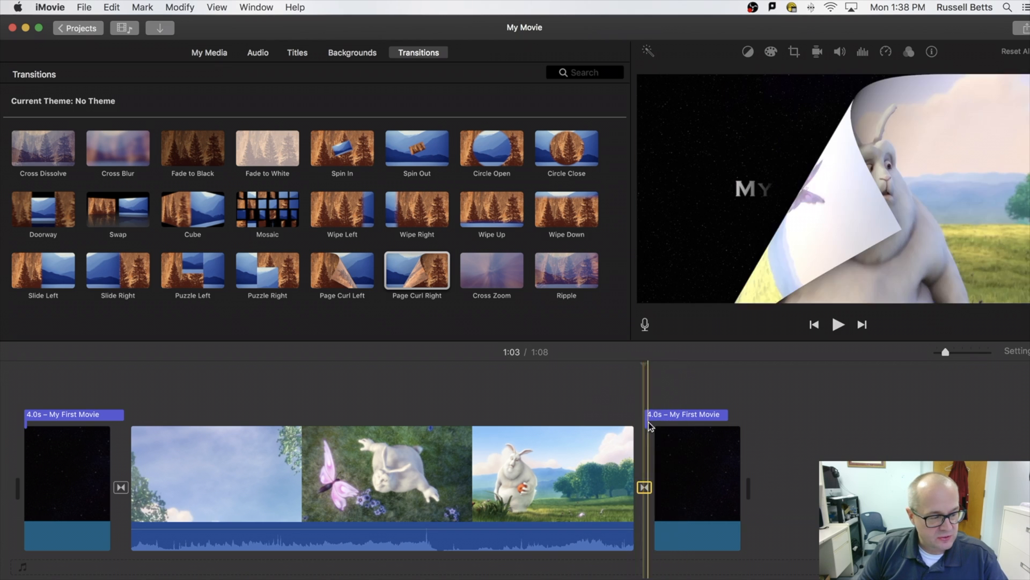
key("space")
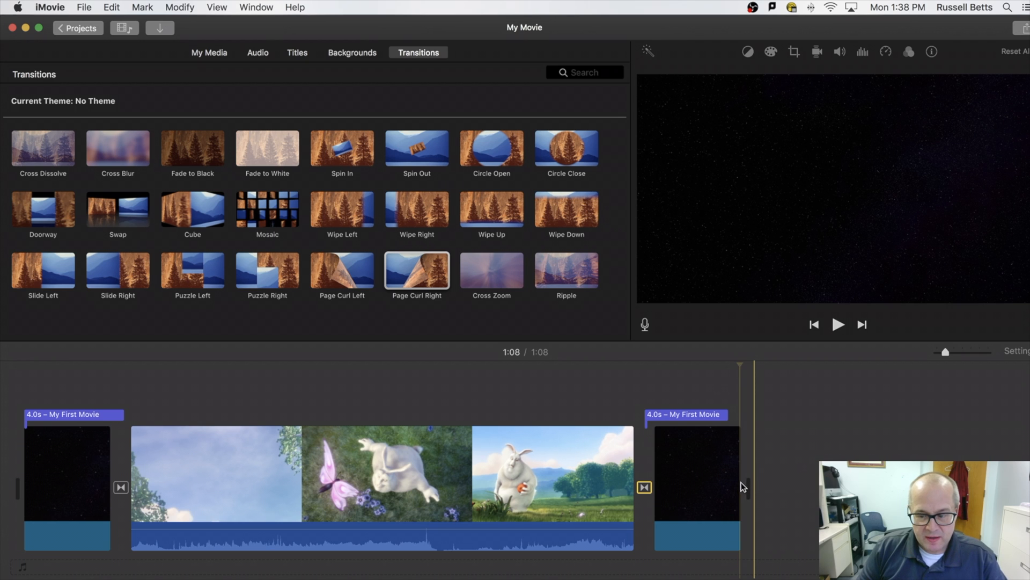
left_click_drag(727, 413, 741, 414)
key("space")
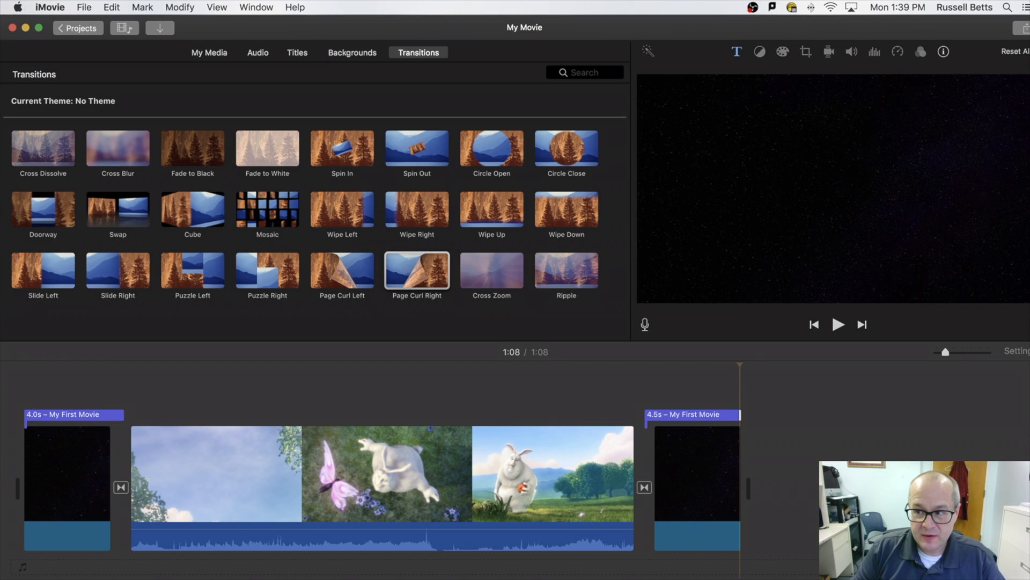
Choose YouTube as the sharing destination for the movie.
left_click(1022, 28)
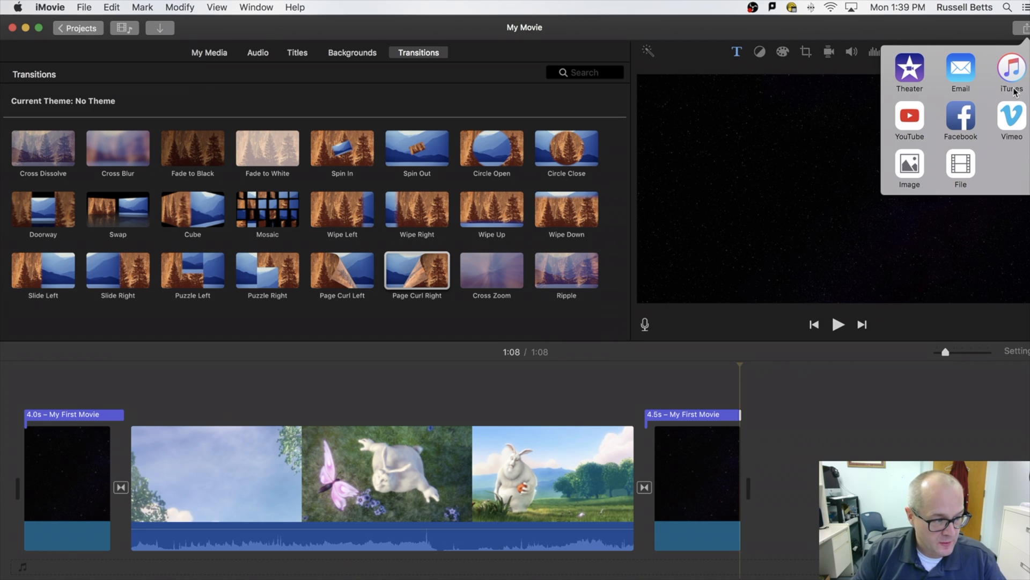
left_click(907, 117)
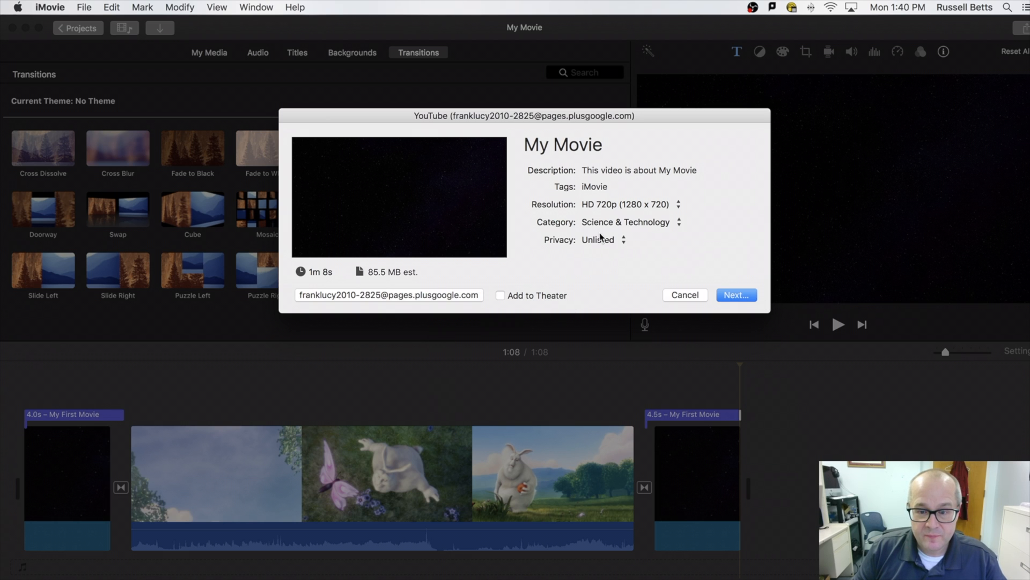
Replace the YouTube video title with 'my First Movie'.
left_click(577, 151)
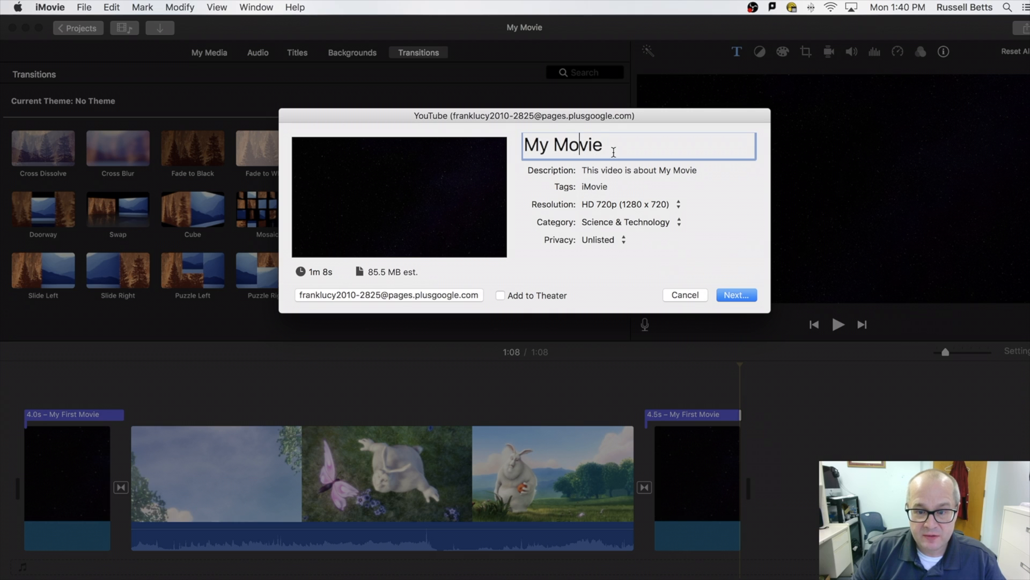
key("super+a")
type("my First Movie")
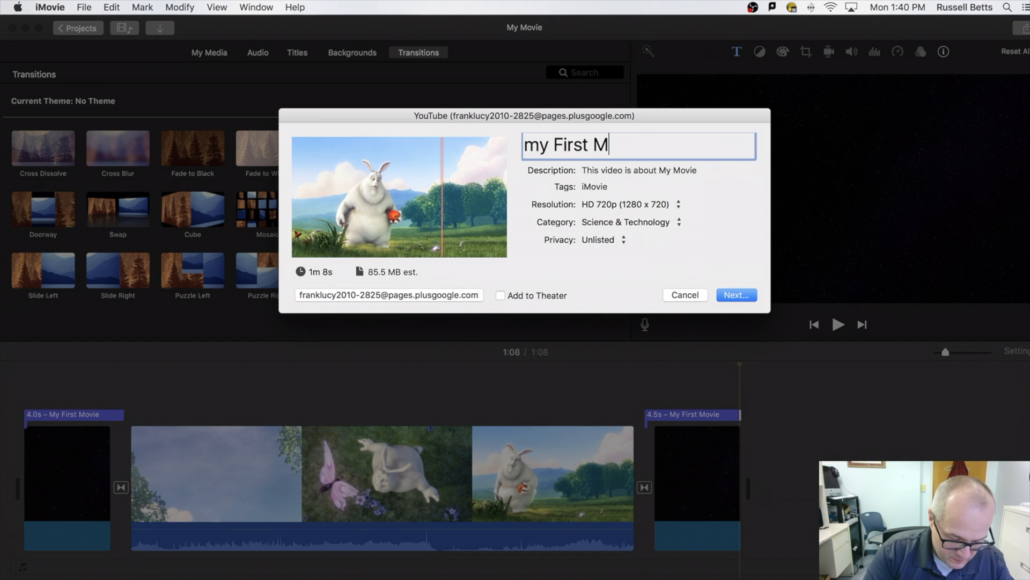
left_click(610, 169)
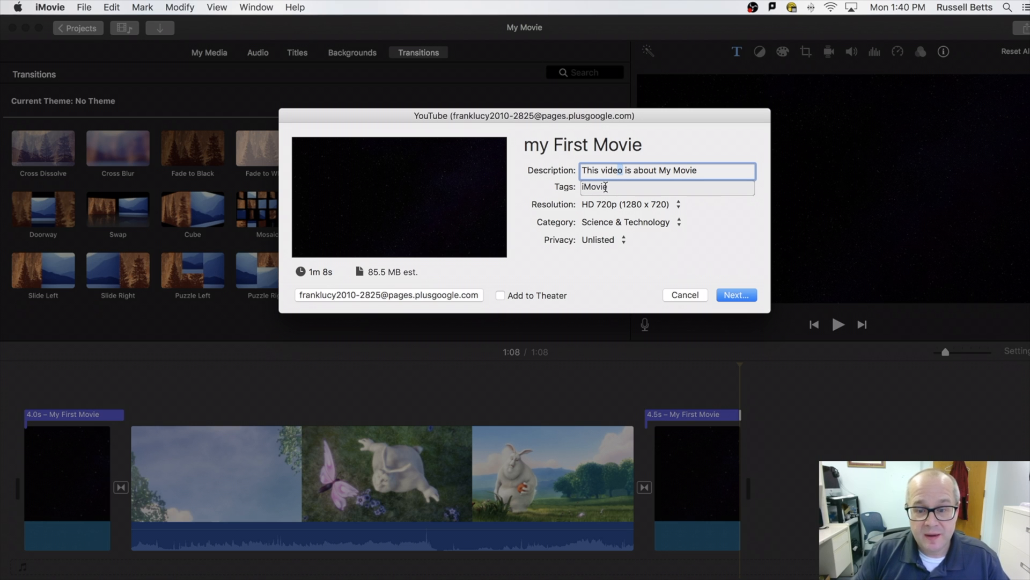
Keep resolution HD 720p, category Science & Technology and privacy Unlisted.
left_click(606, 207)
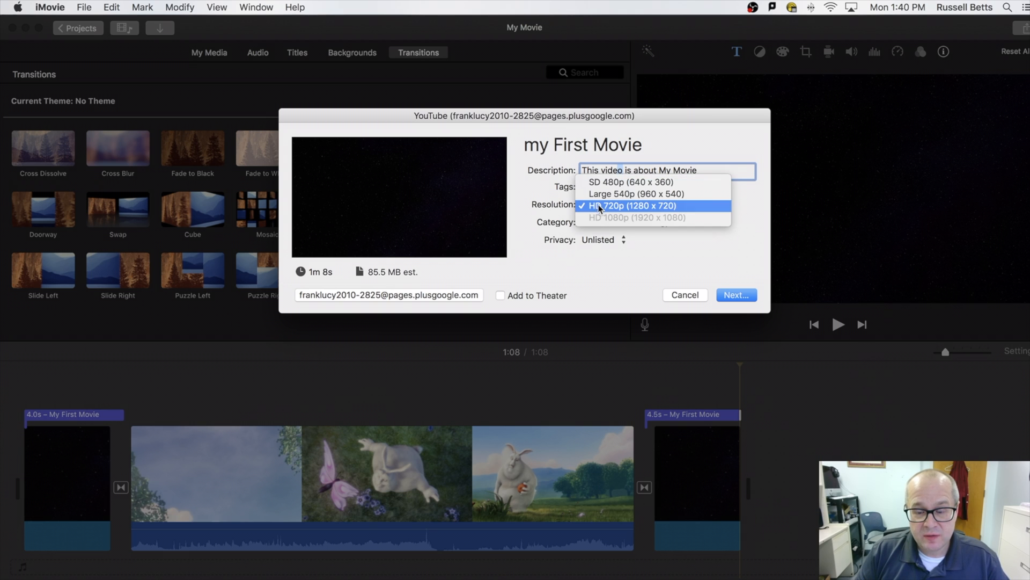
left_click(660, 246)
left_click(626, 222)
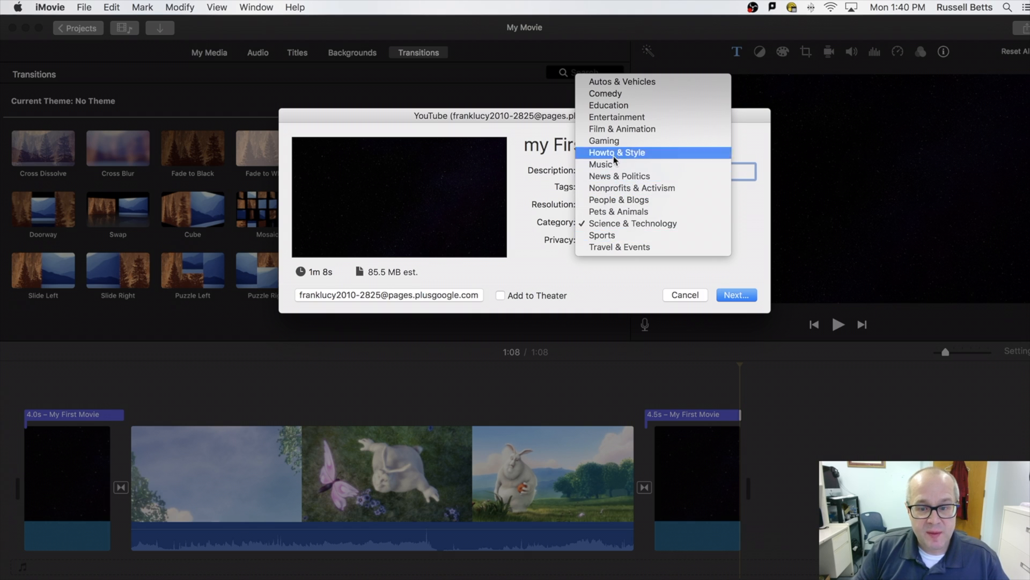
left_click(556, 268)
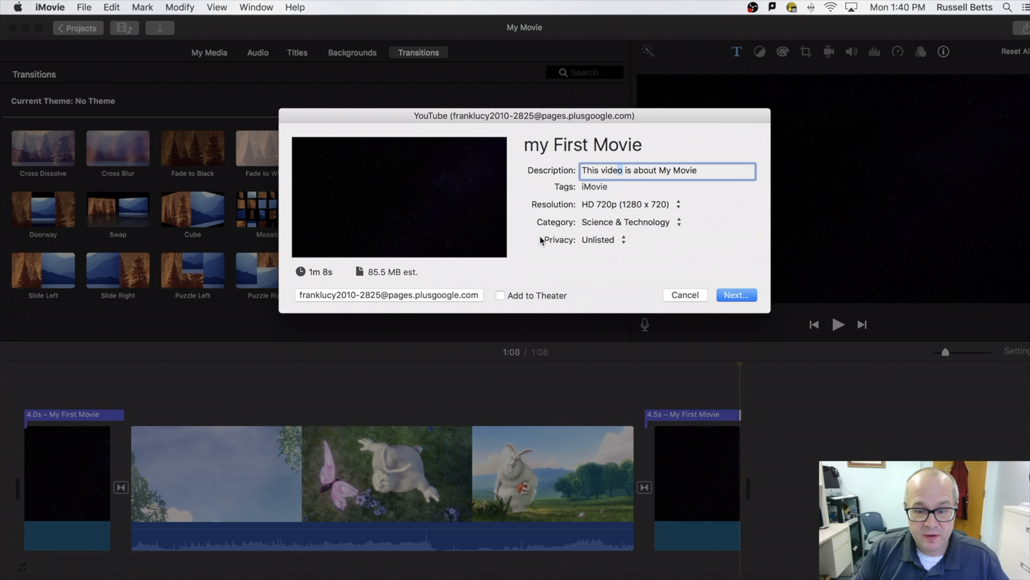
left_click(608, 242)
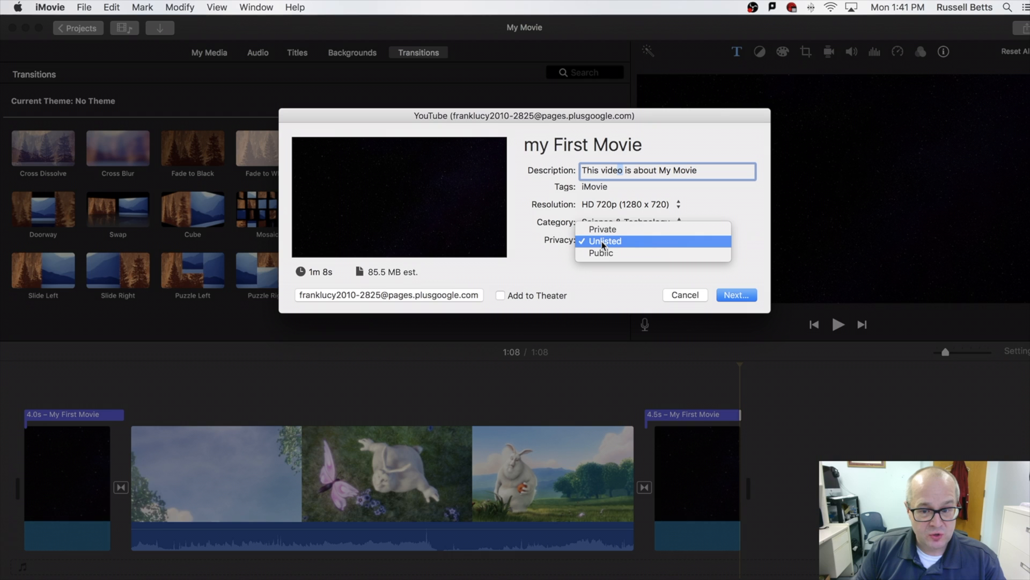
left_click(603, 244)
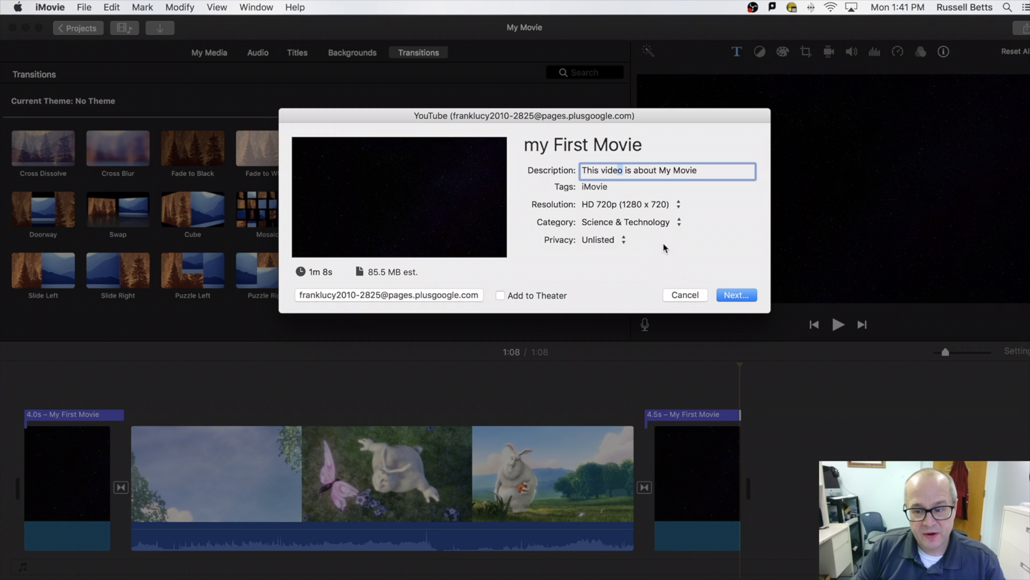
Accept the YouTube terms, publish the movie and check its upload progress.
left_click(740, 295)
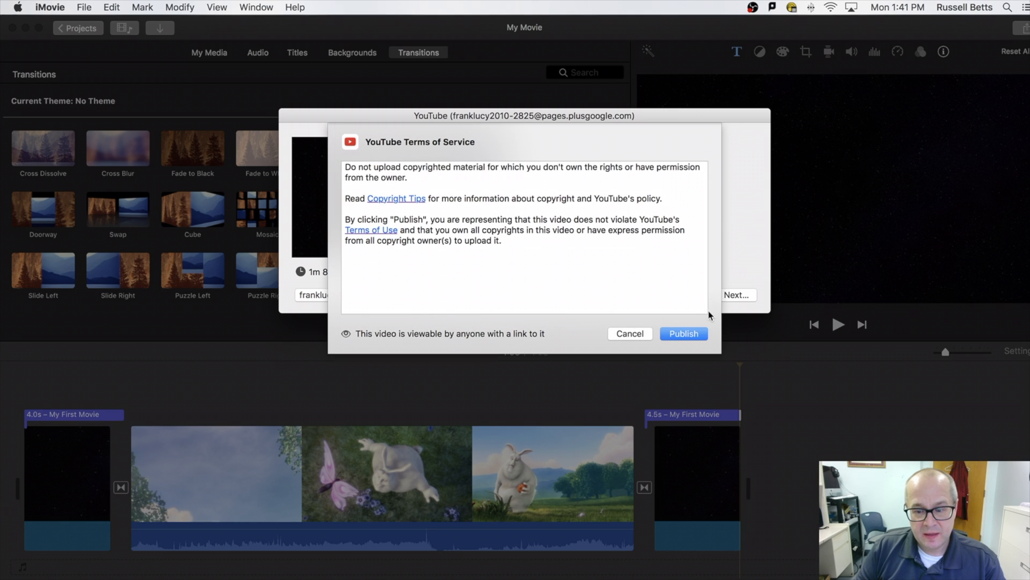
left_click(679, 334)
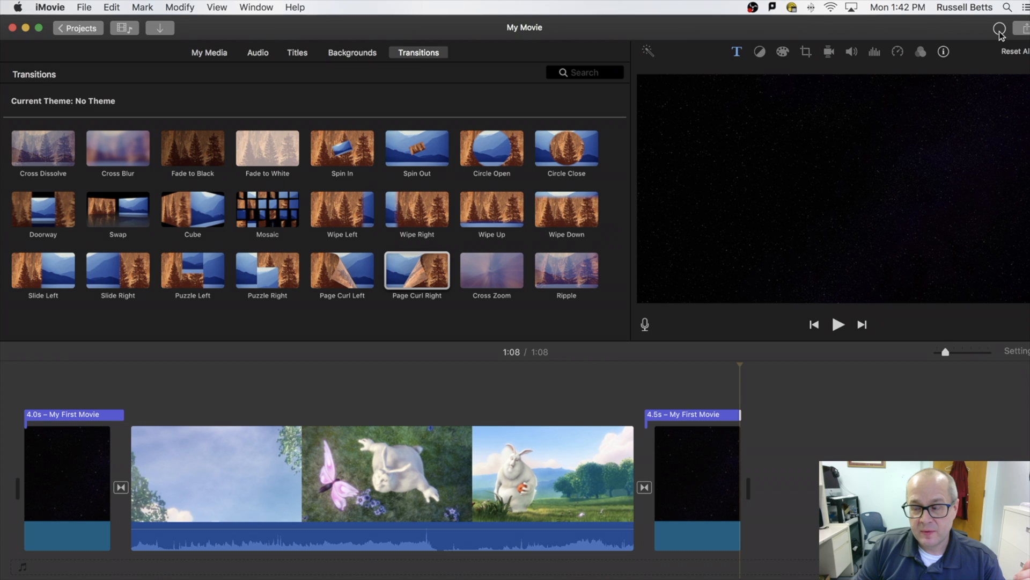
left_click(1000, 31)
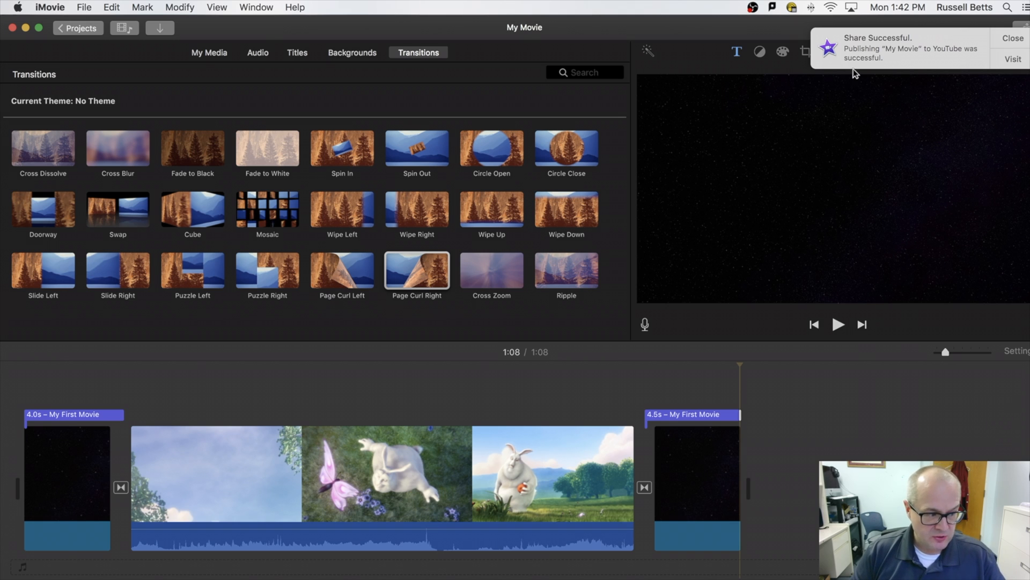
Close the YouTube Share Successful notification to return to the 1:08 'My Movie' project.
left_click(1001, 39)
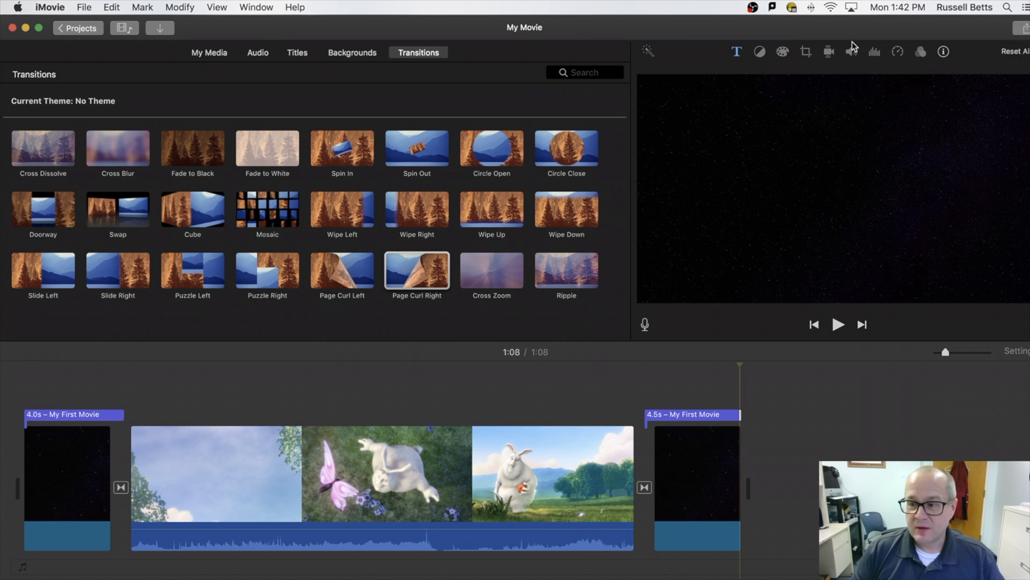